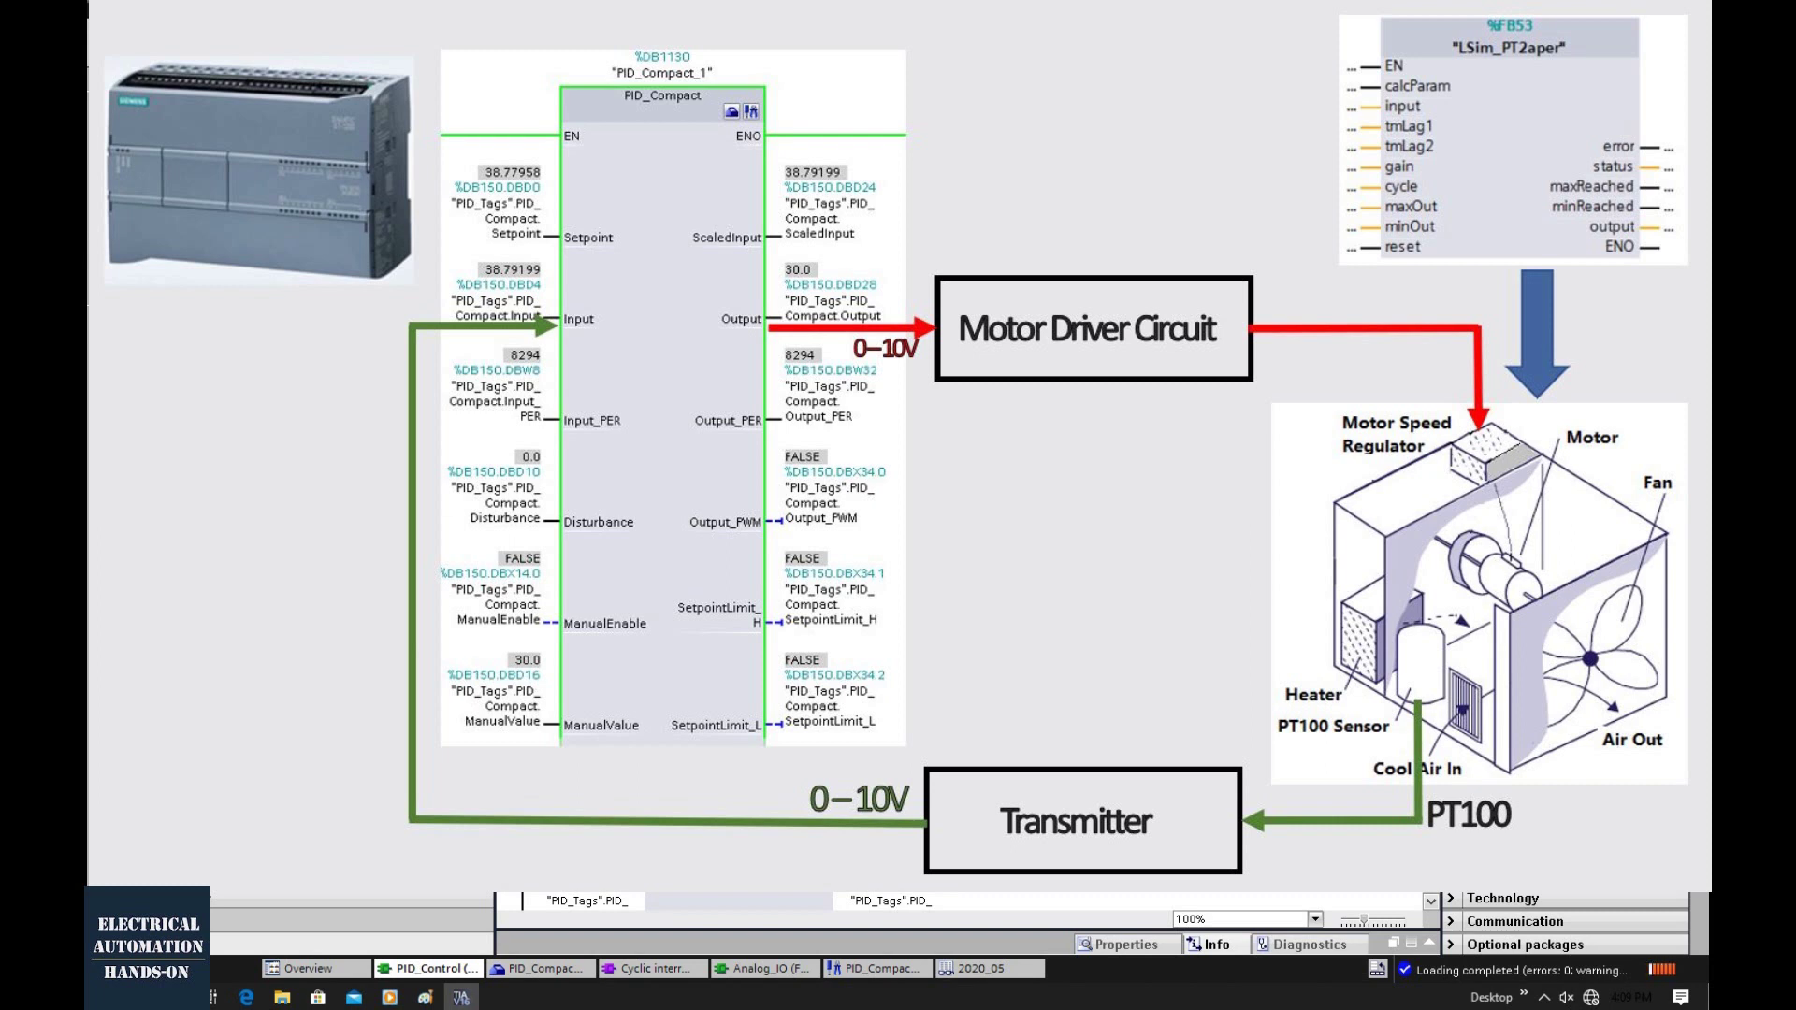
Review PID_Compact_1's Input and Output operands in PID_Control, then open the Analog_IO block.
scroll(711, 901, "down", 1)
scroll(711, 901, "down", 1)
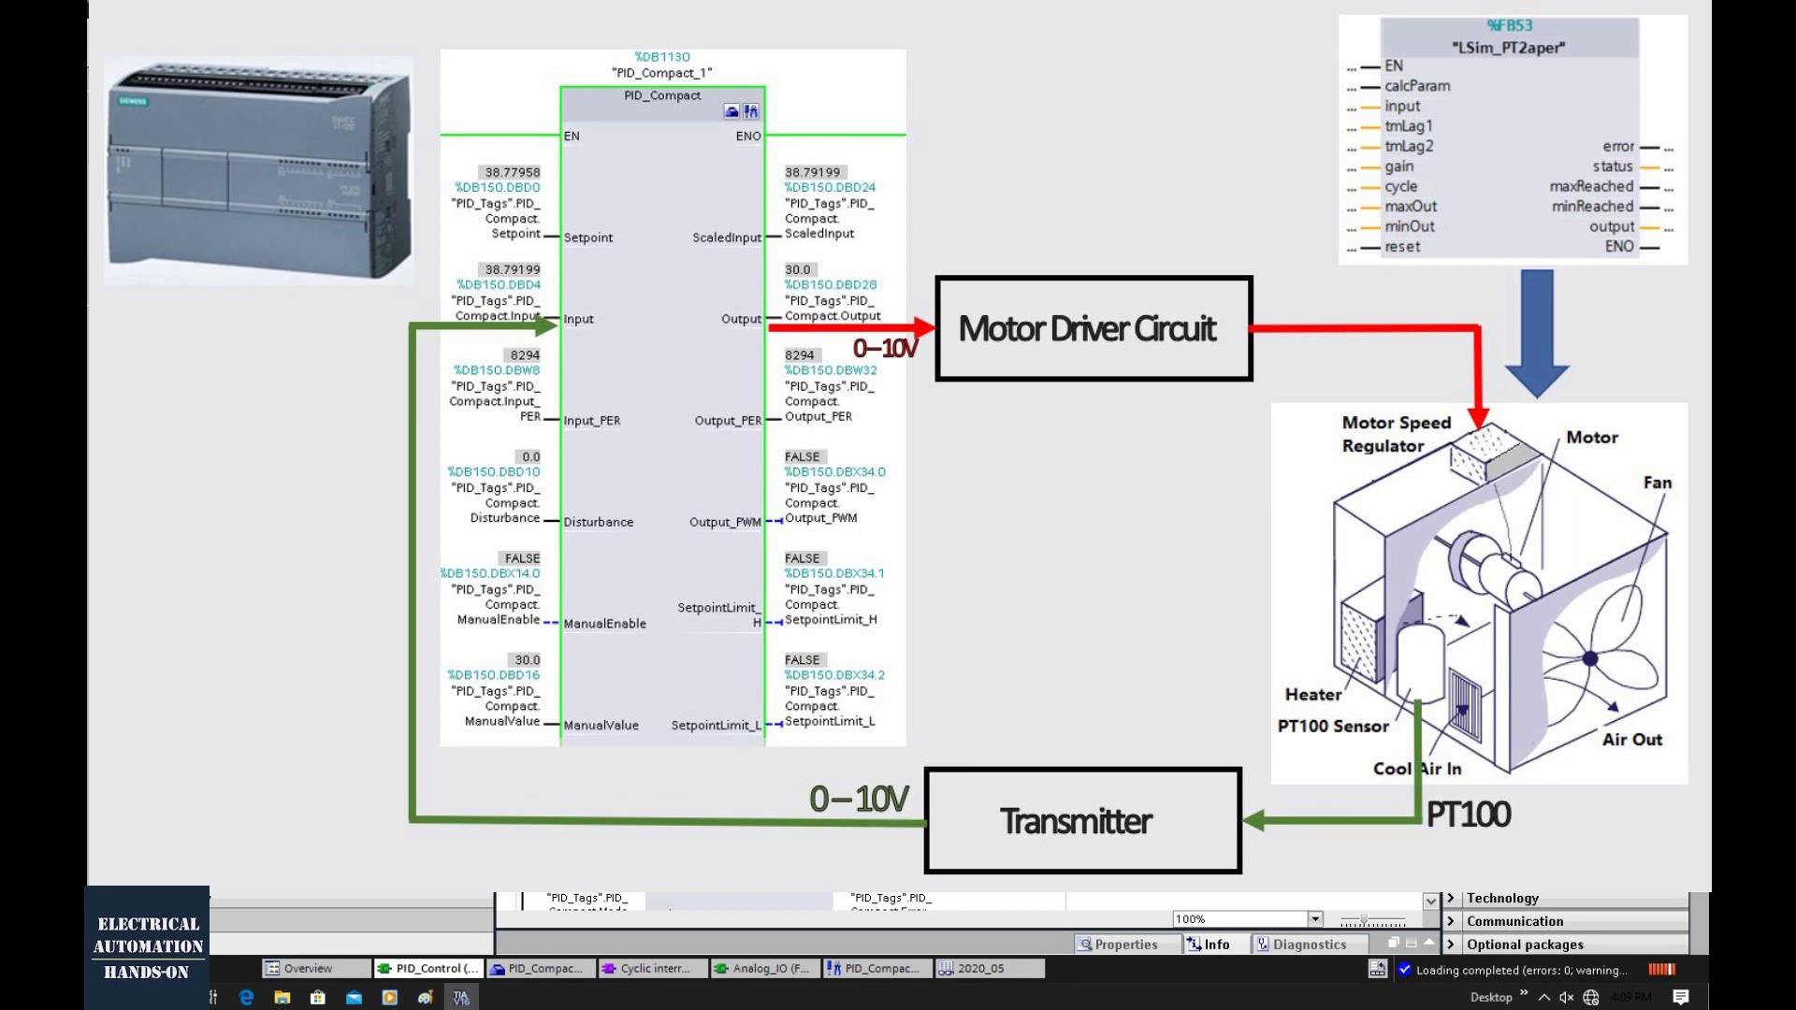
scroll(711, 901, "down", 2)
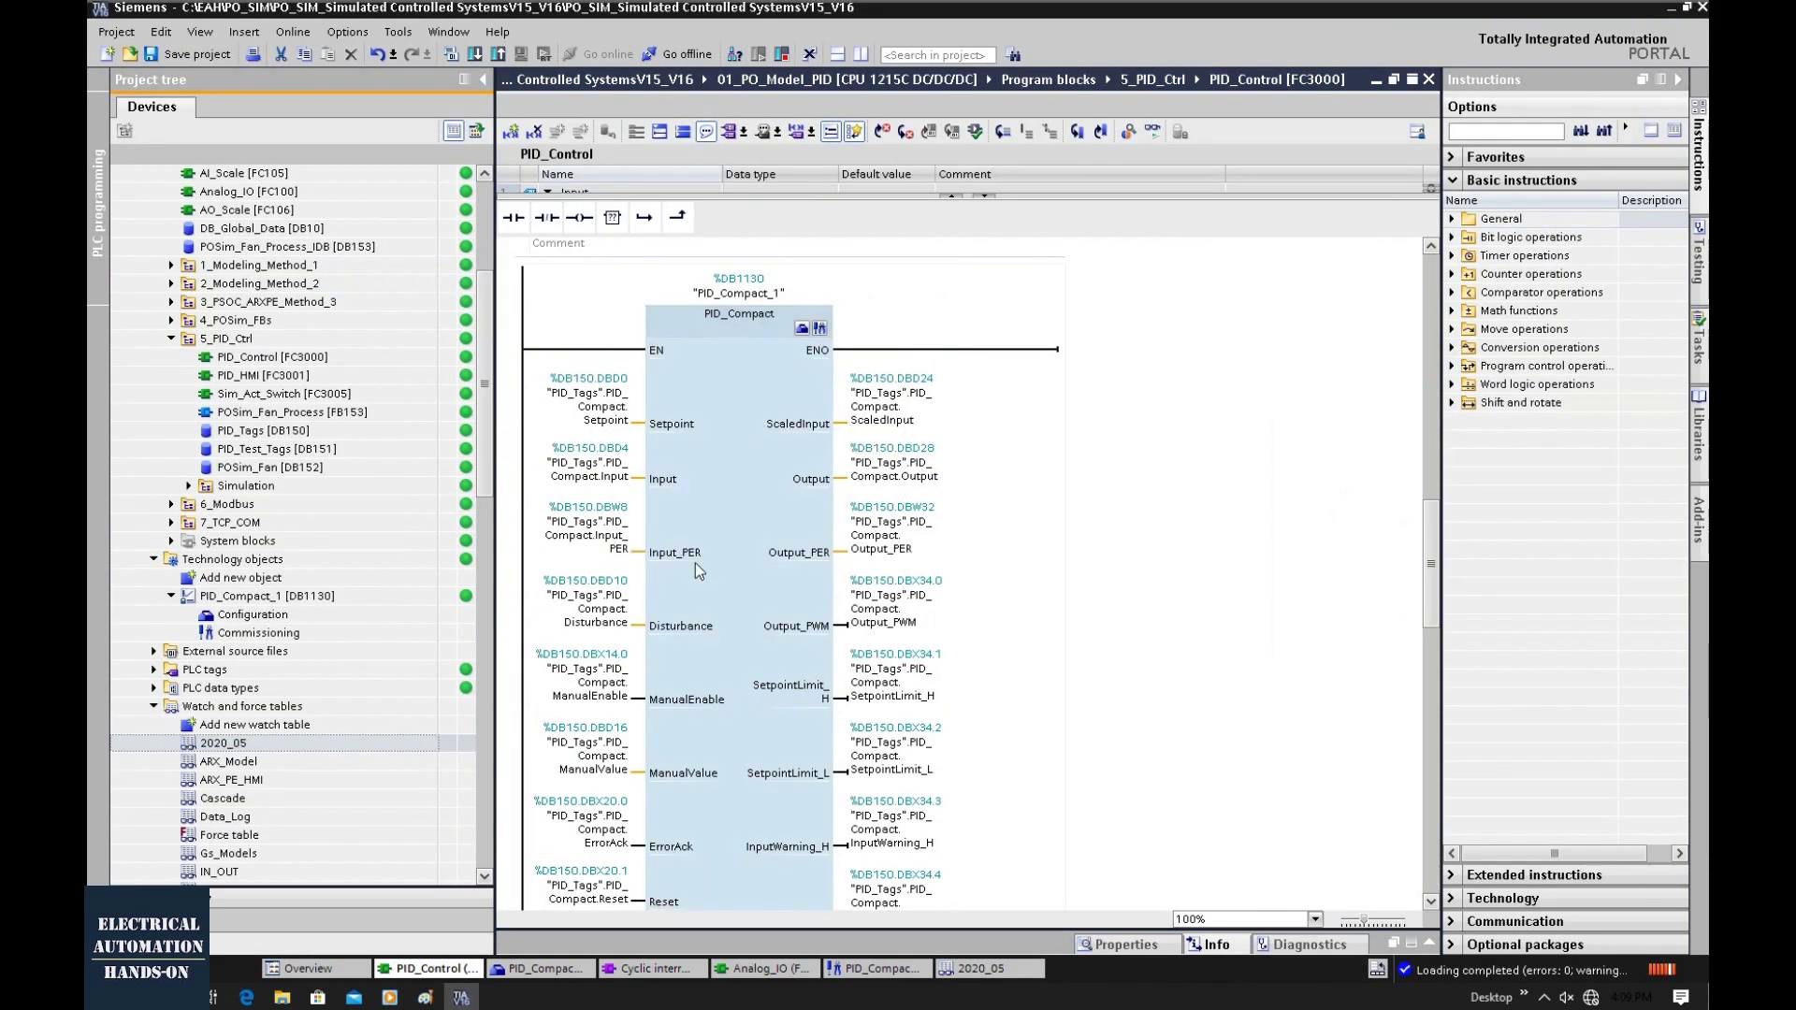
scroll(694, 563, "down", 1)
left_click(903, 356)
scroll(929, 479, "up", 1)
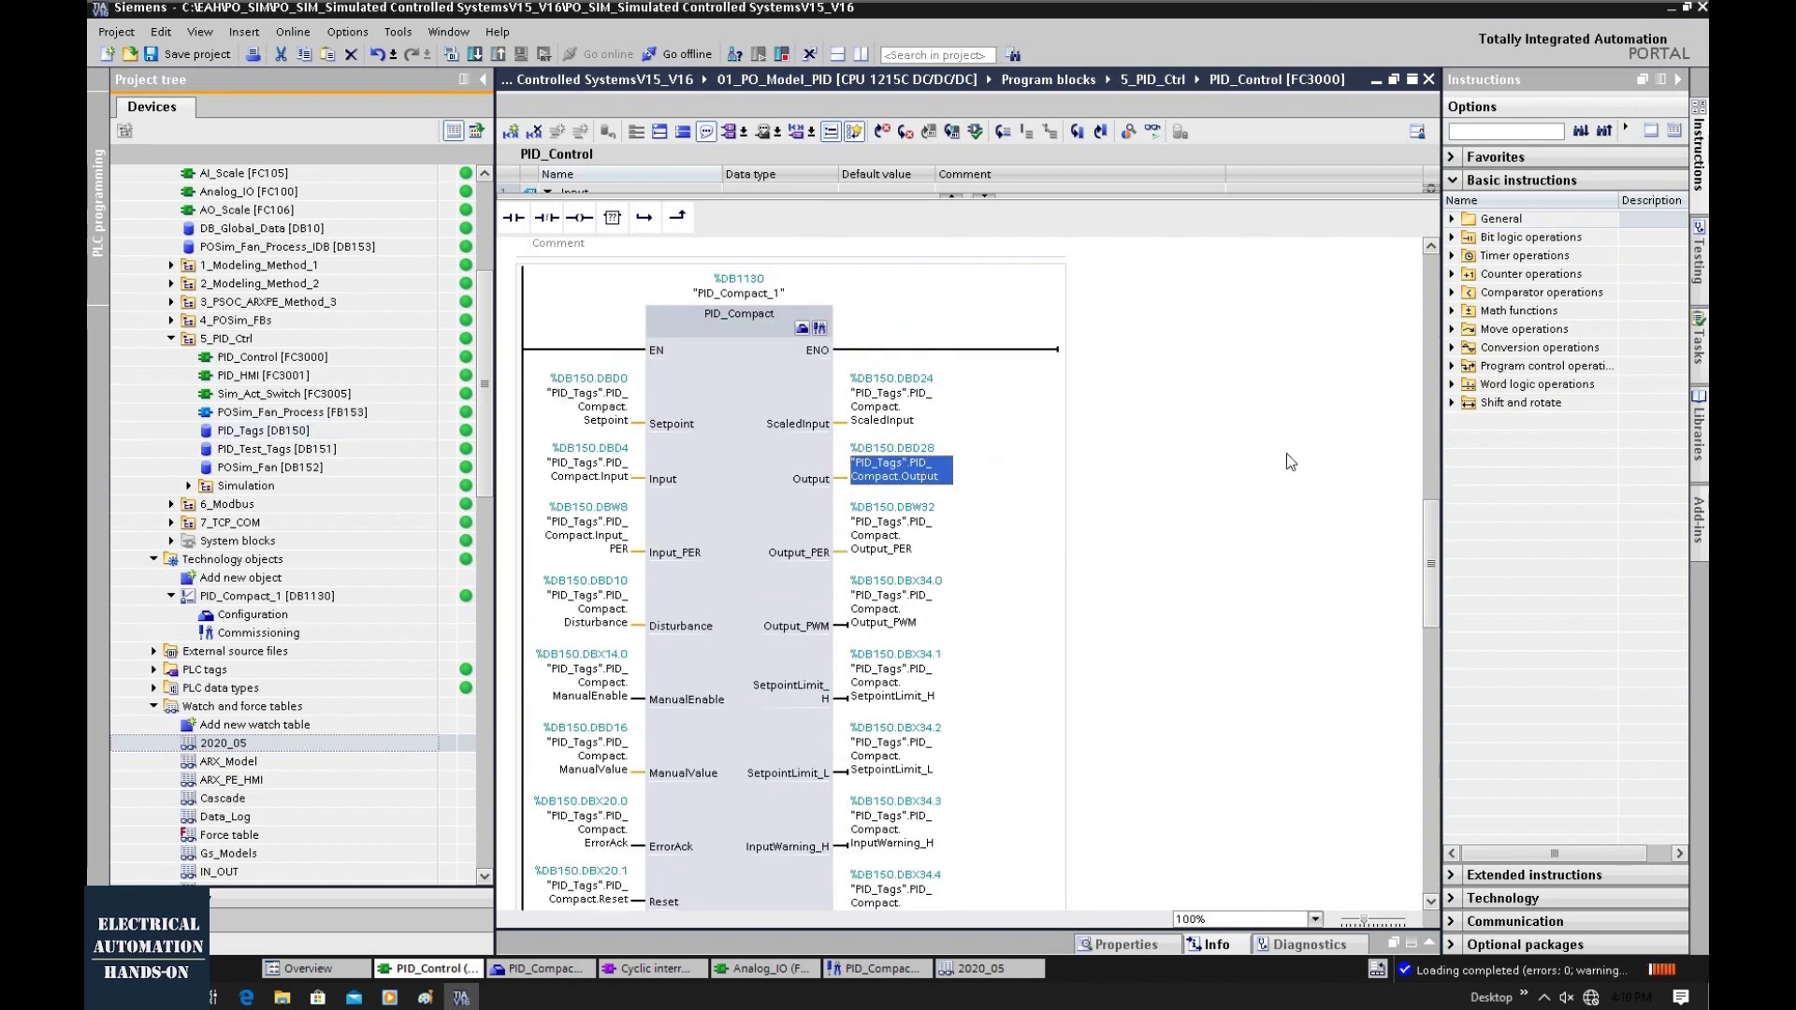
left_click(601, 477)
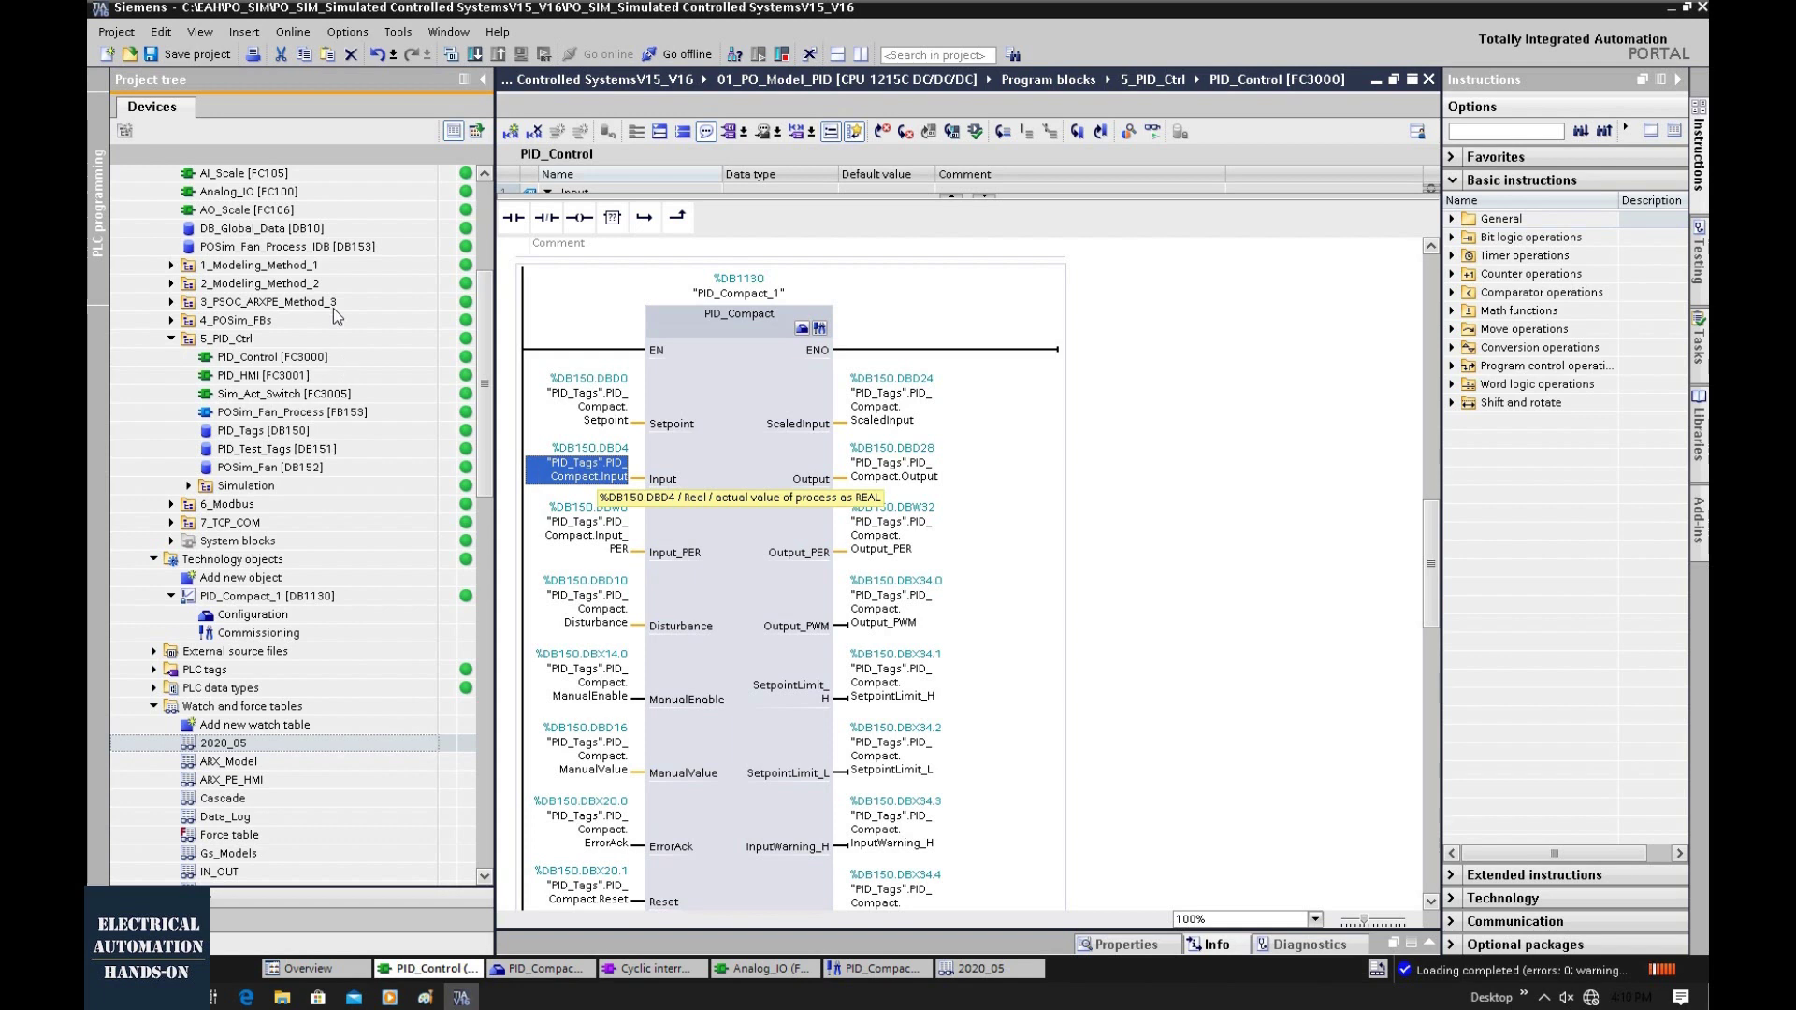
left_click(286, 192)
double_click(286, 192)
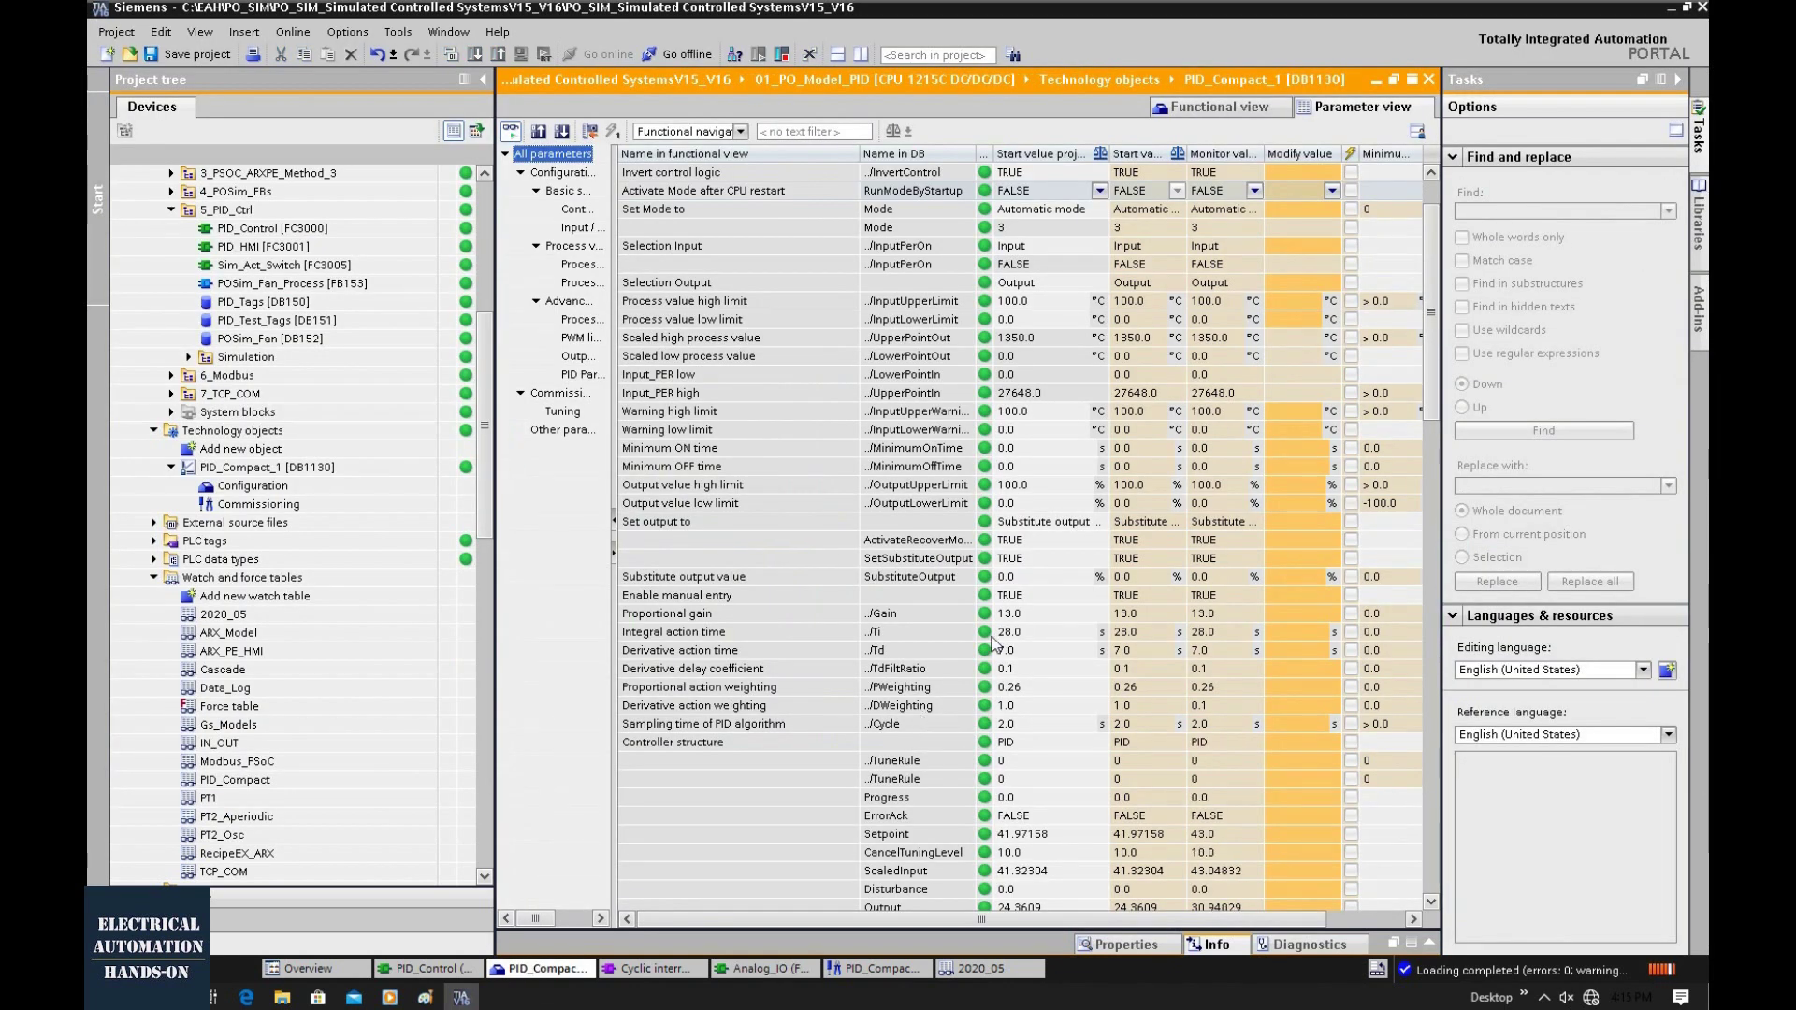
Show PID Parameters in Functional view: gain 13.0, integral time 28.0 s, derivative time 7.0 s.
left_click(552, 431)
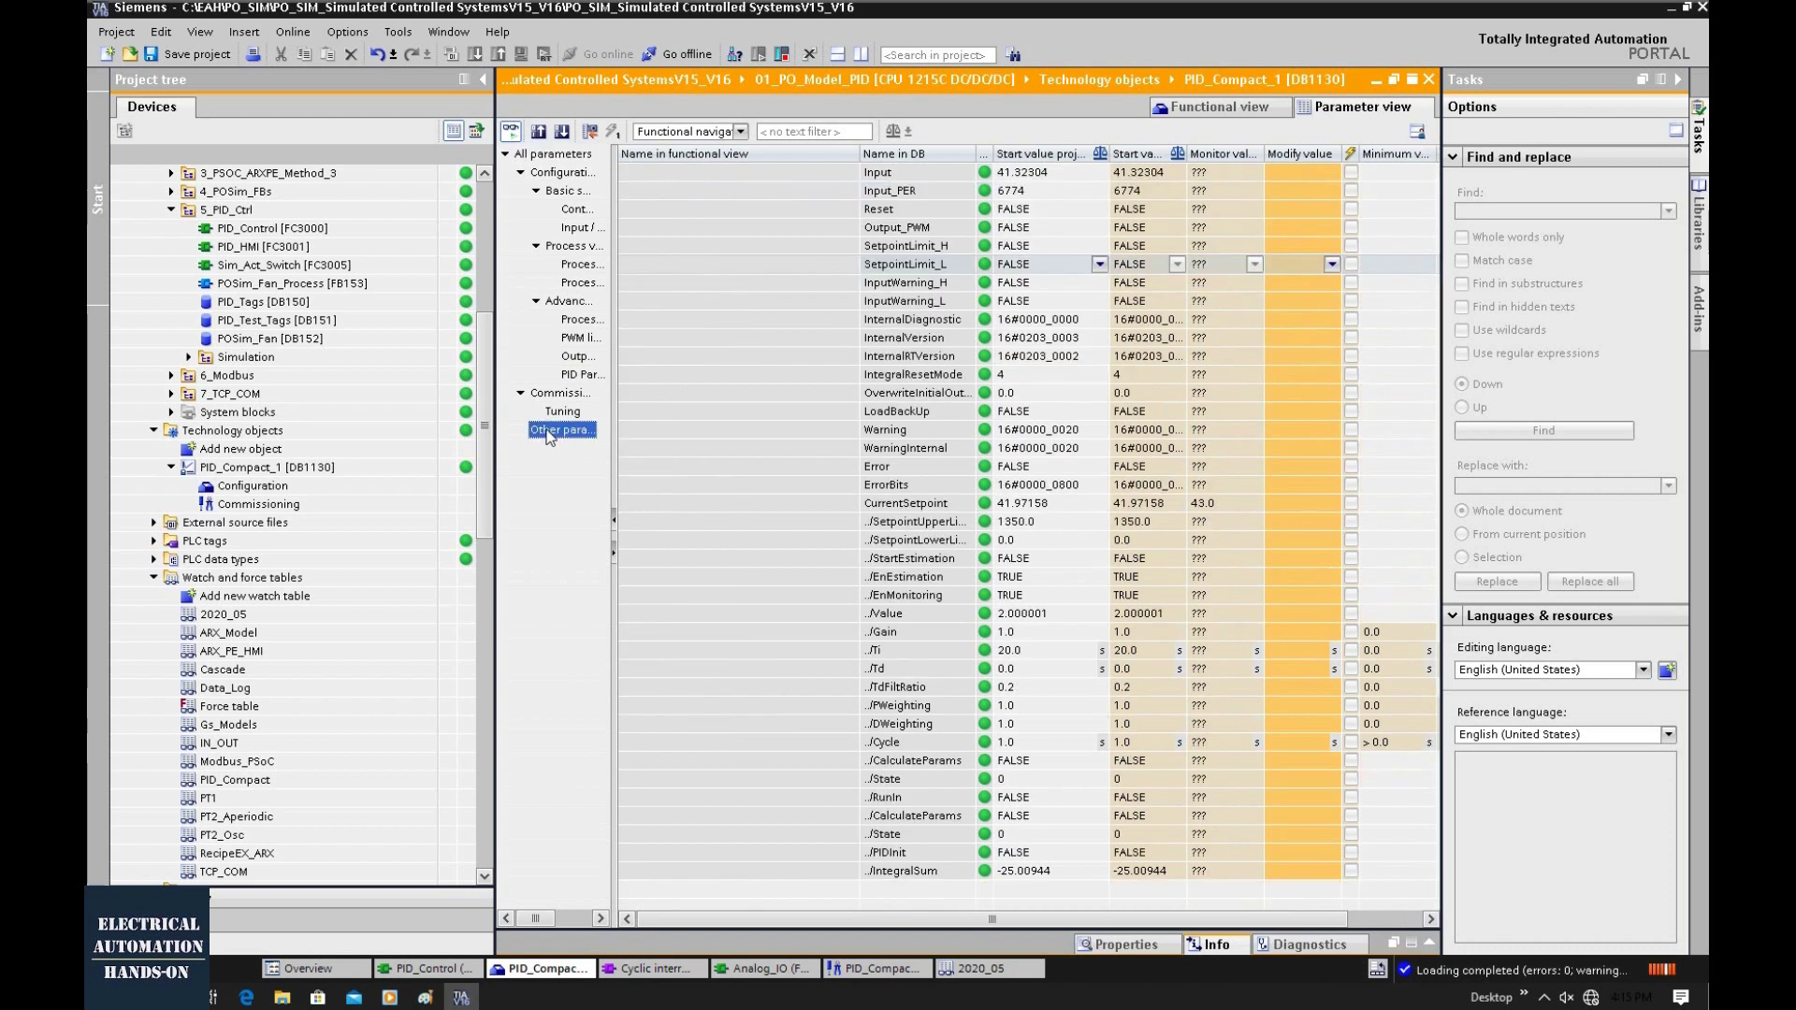
left_click_drag(610, 367, 756, 365)
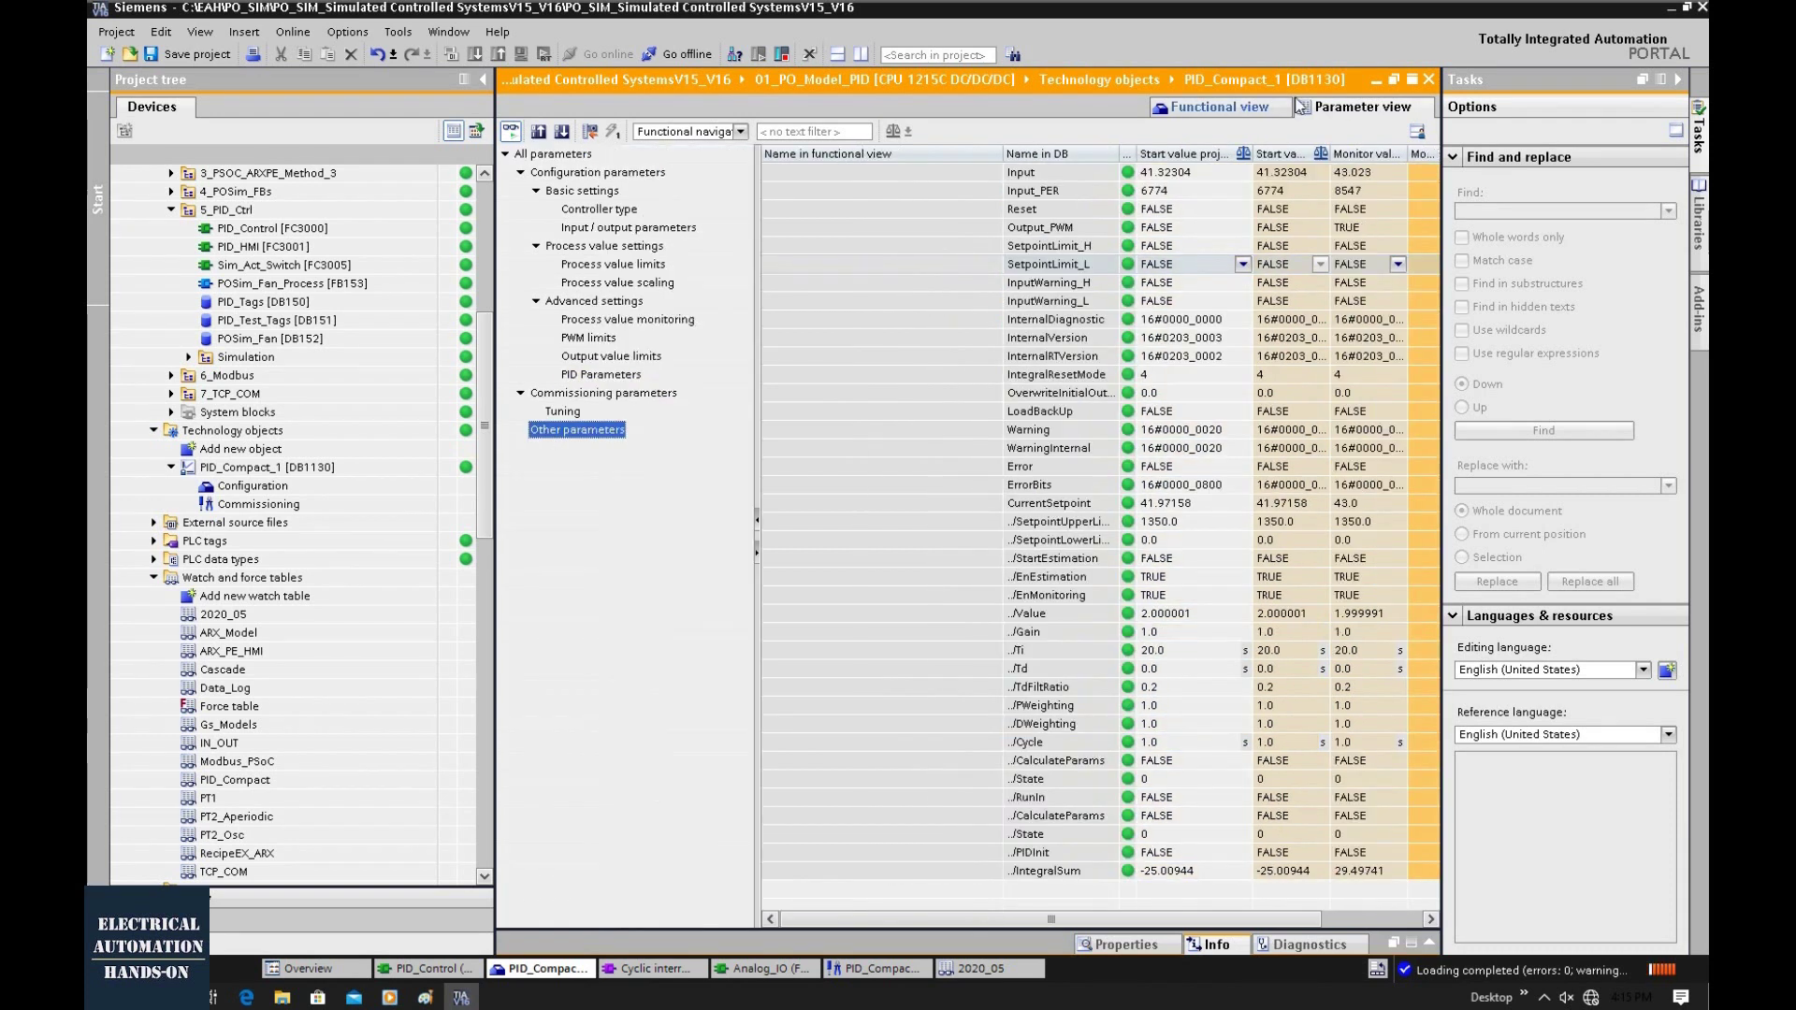
left_click(1253, 107)
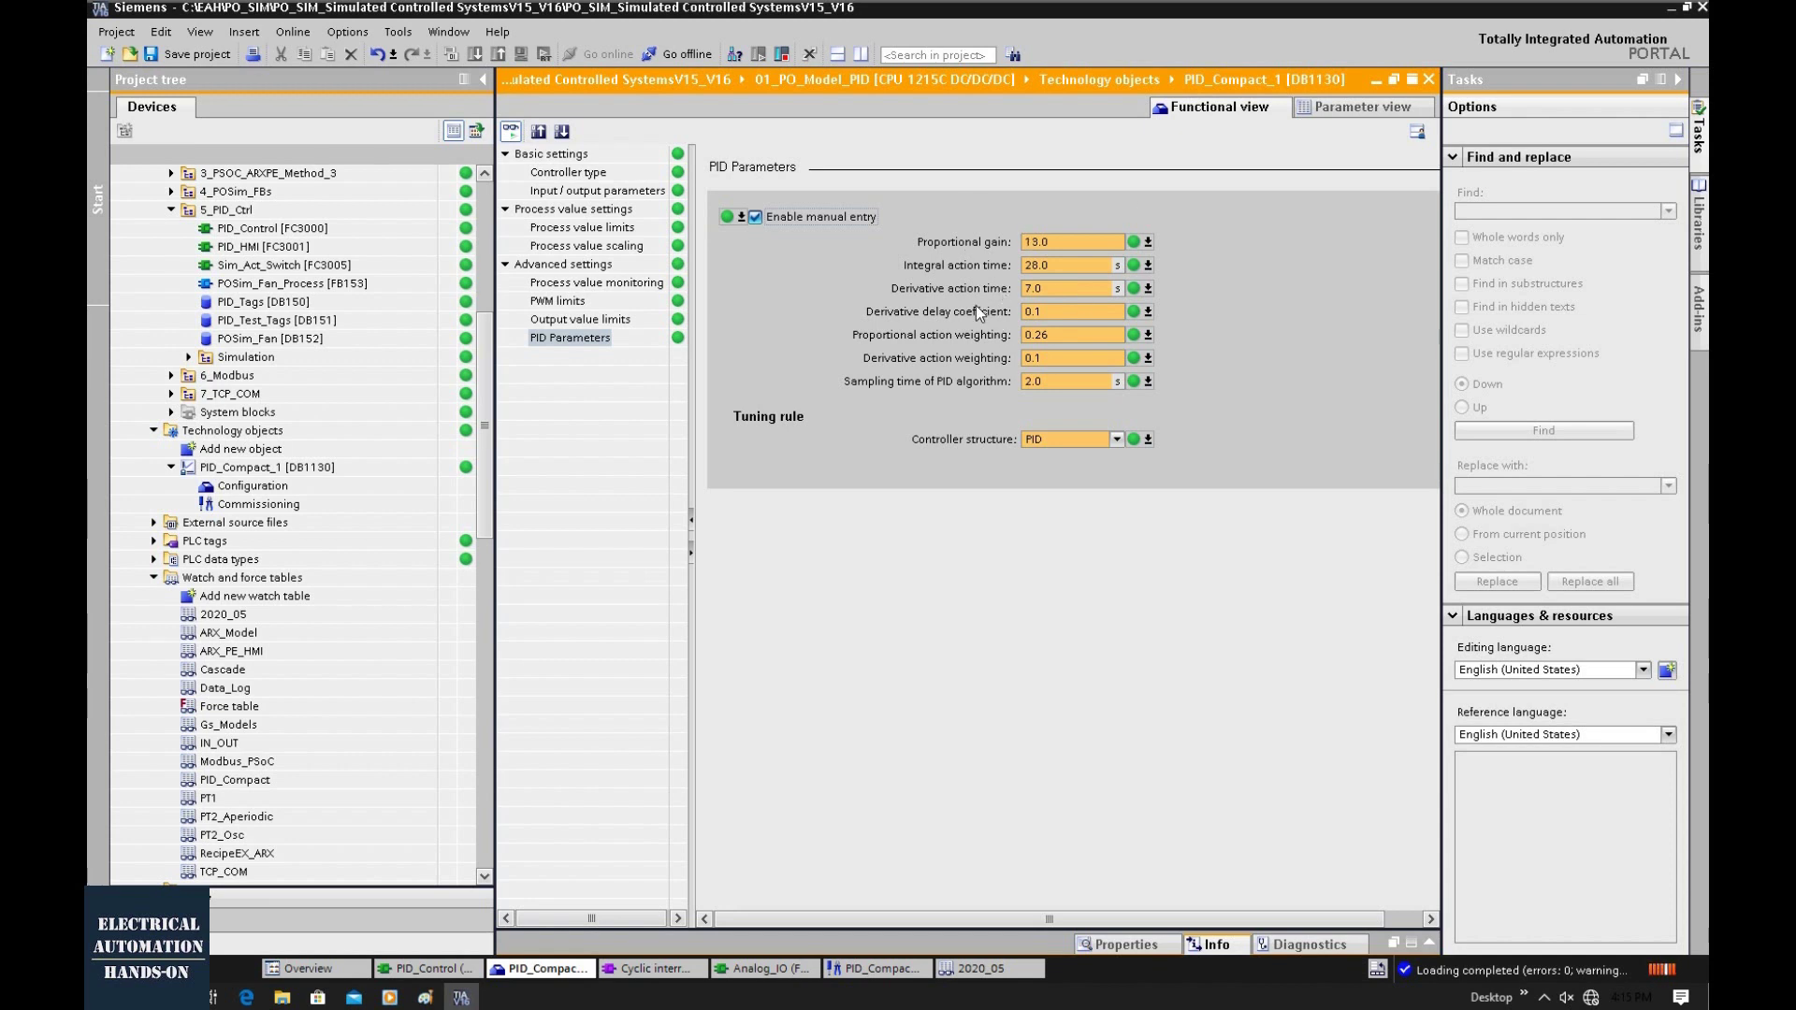
left_click(1066, 288)
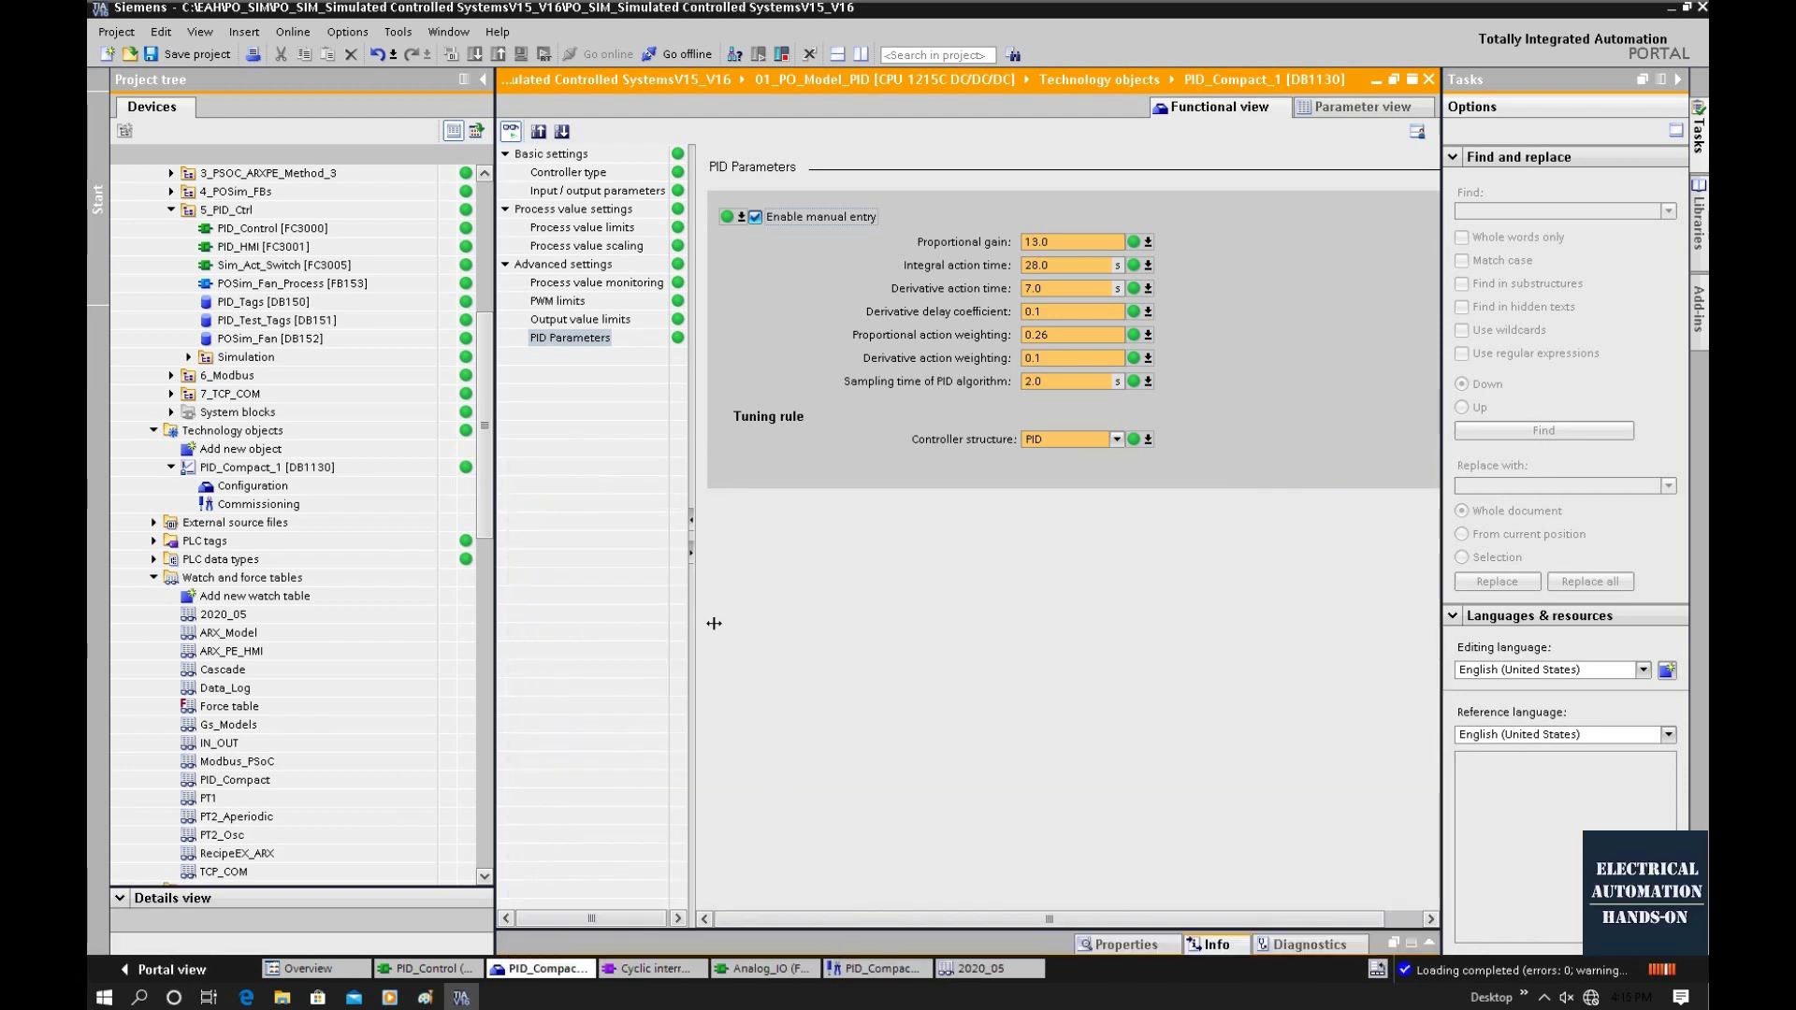
Return to the PID_Control block and start PID_Compact_1 commissioning with its trend.
left_click(1378, 81)
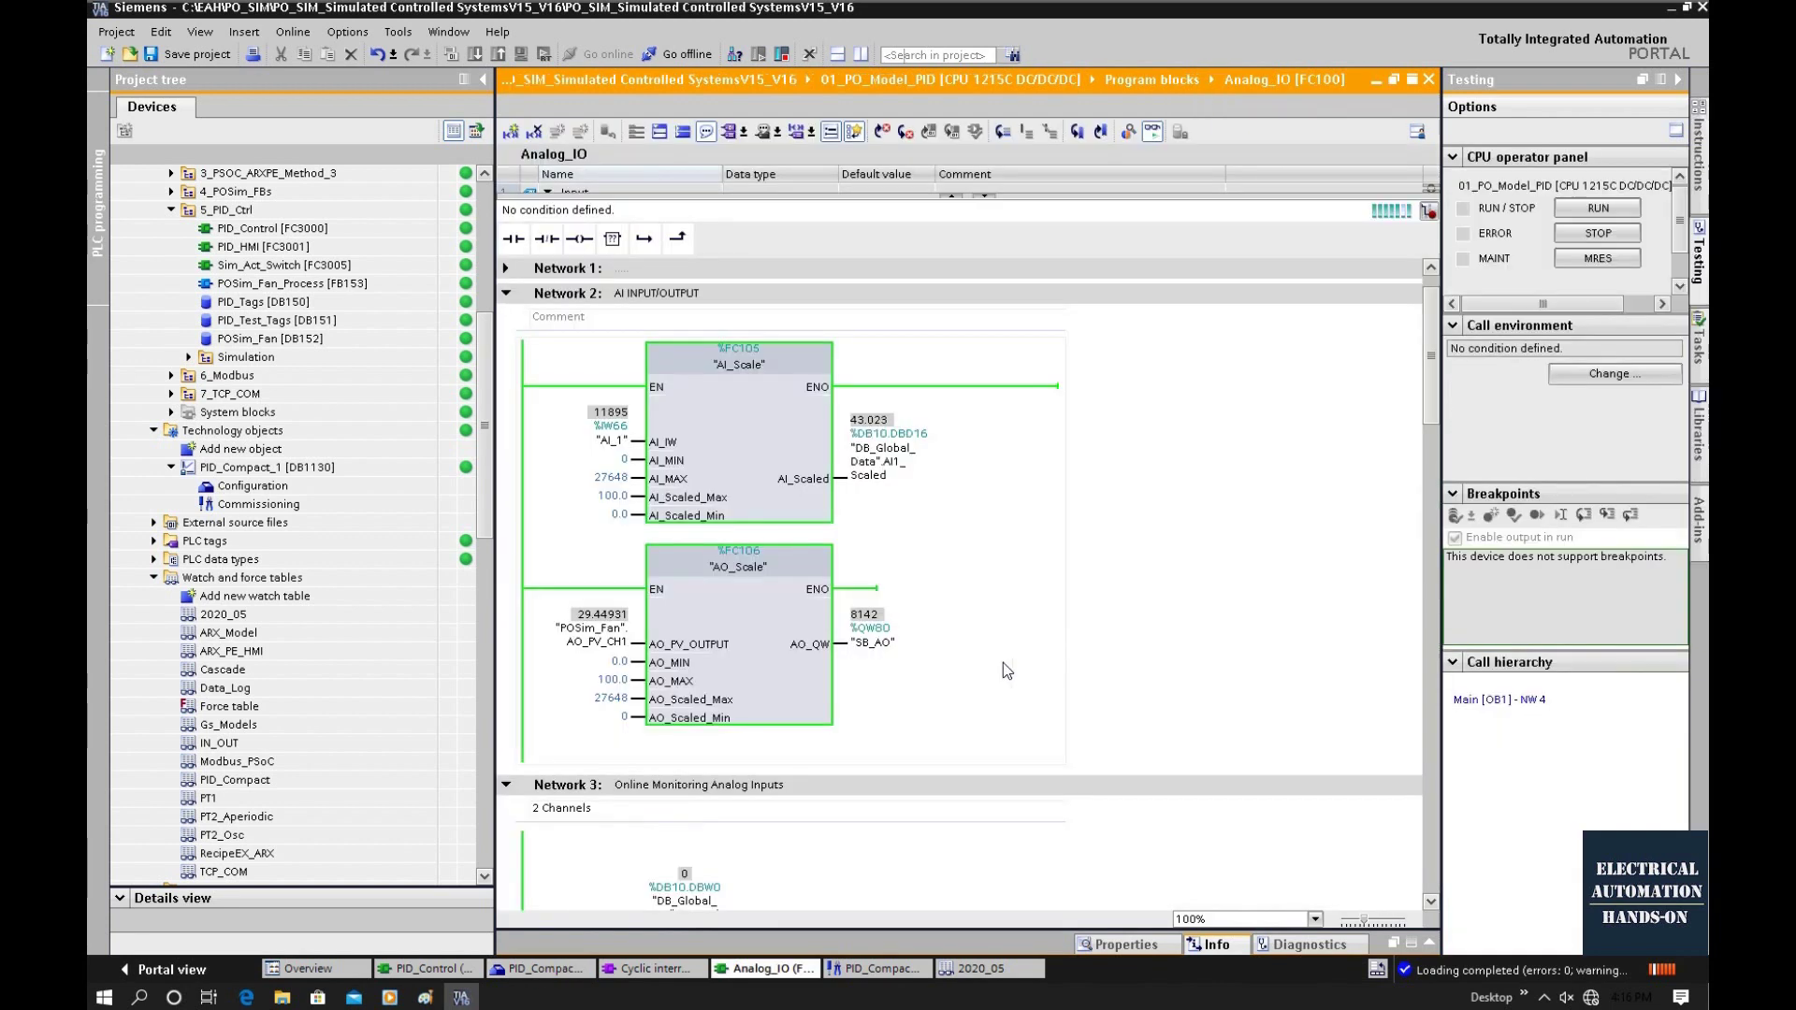
left_click(435, 970)
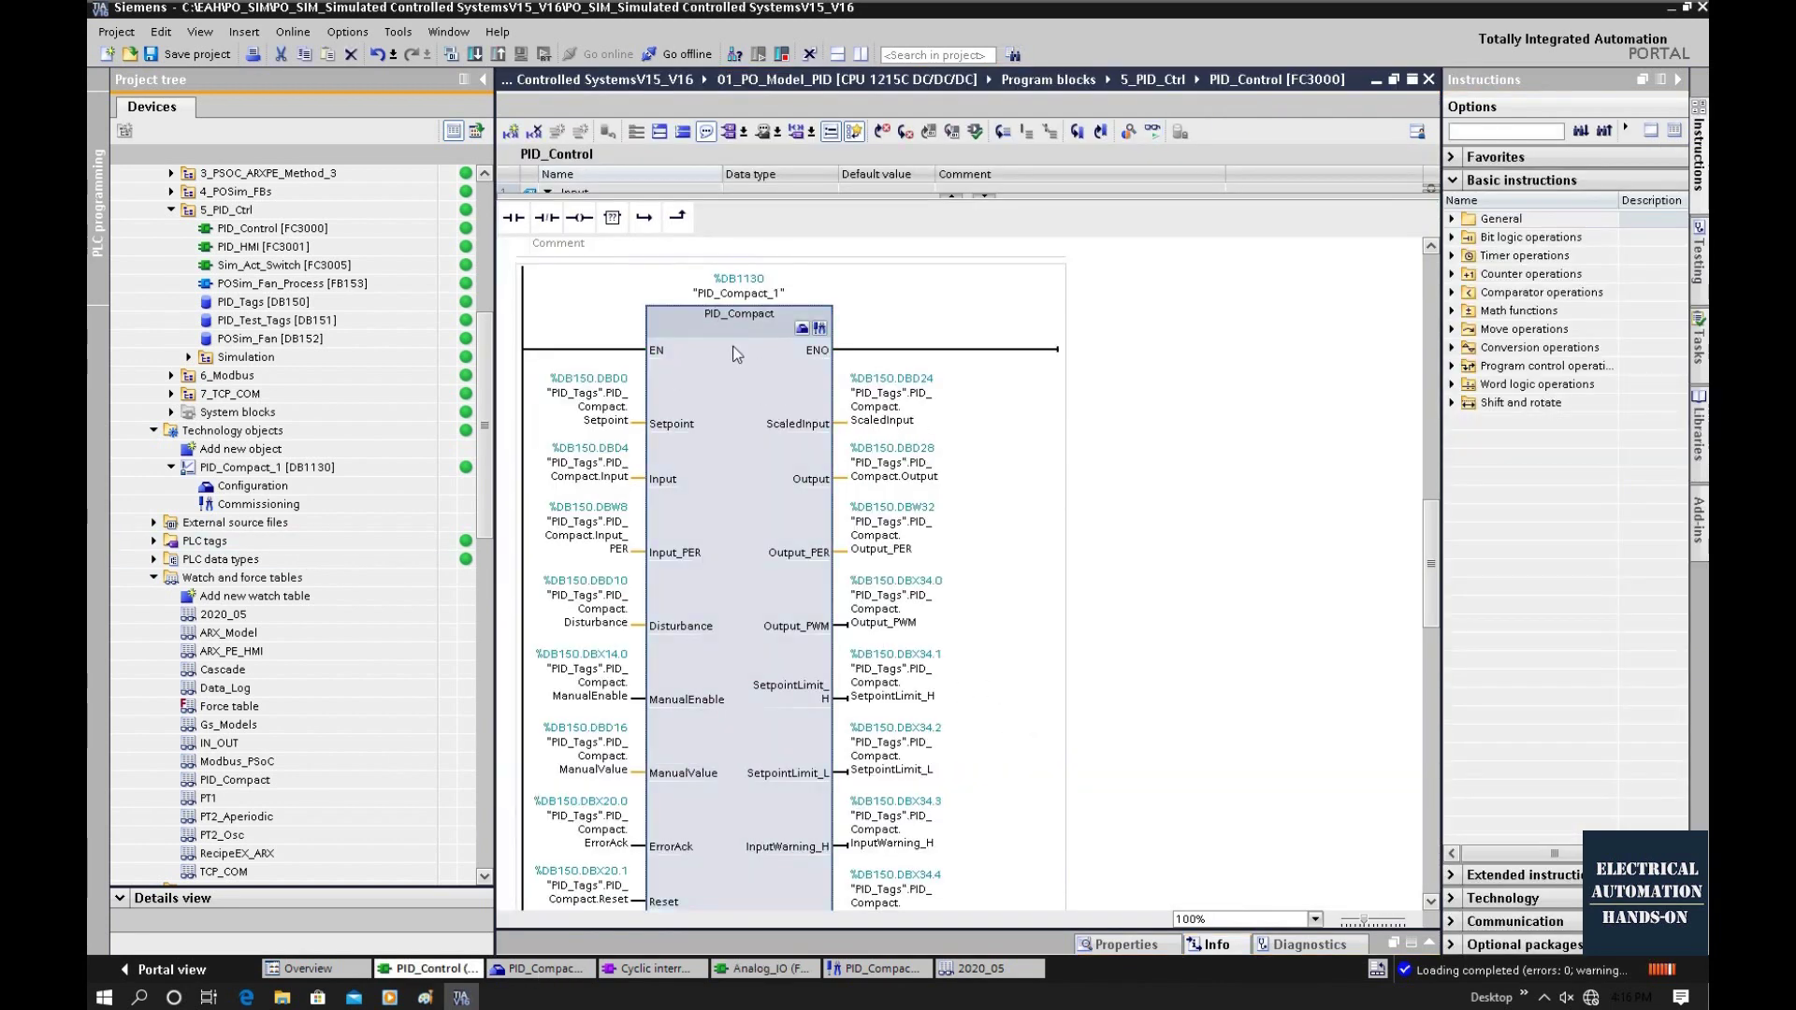
left_click(819, 329)
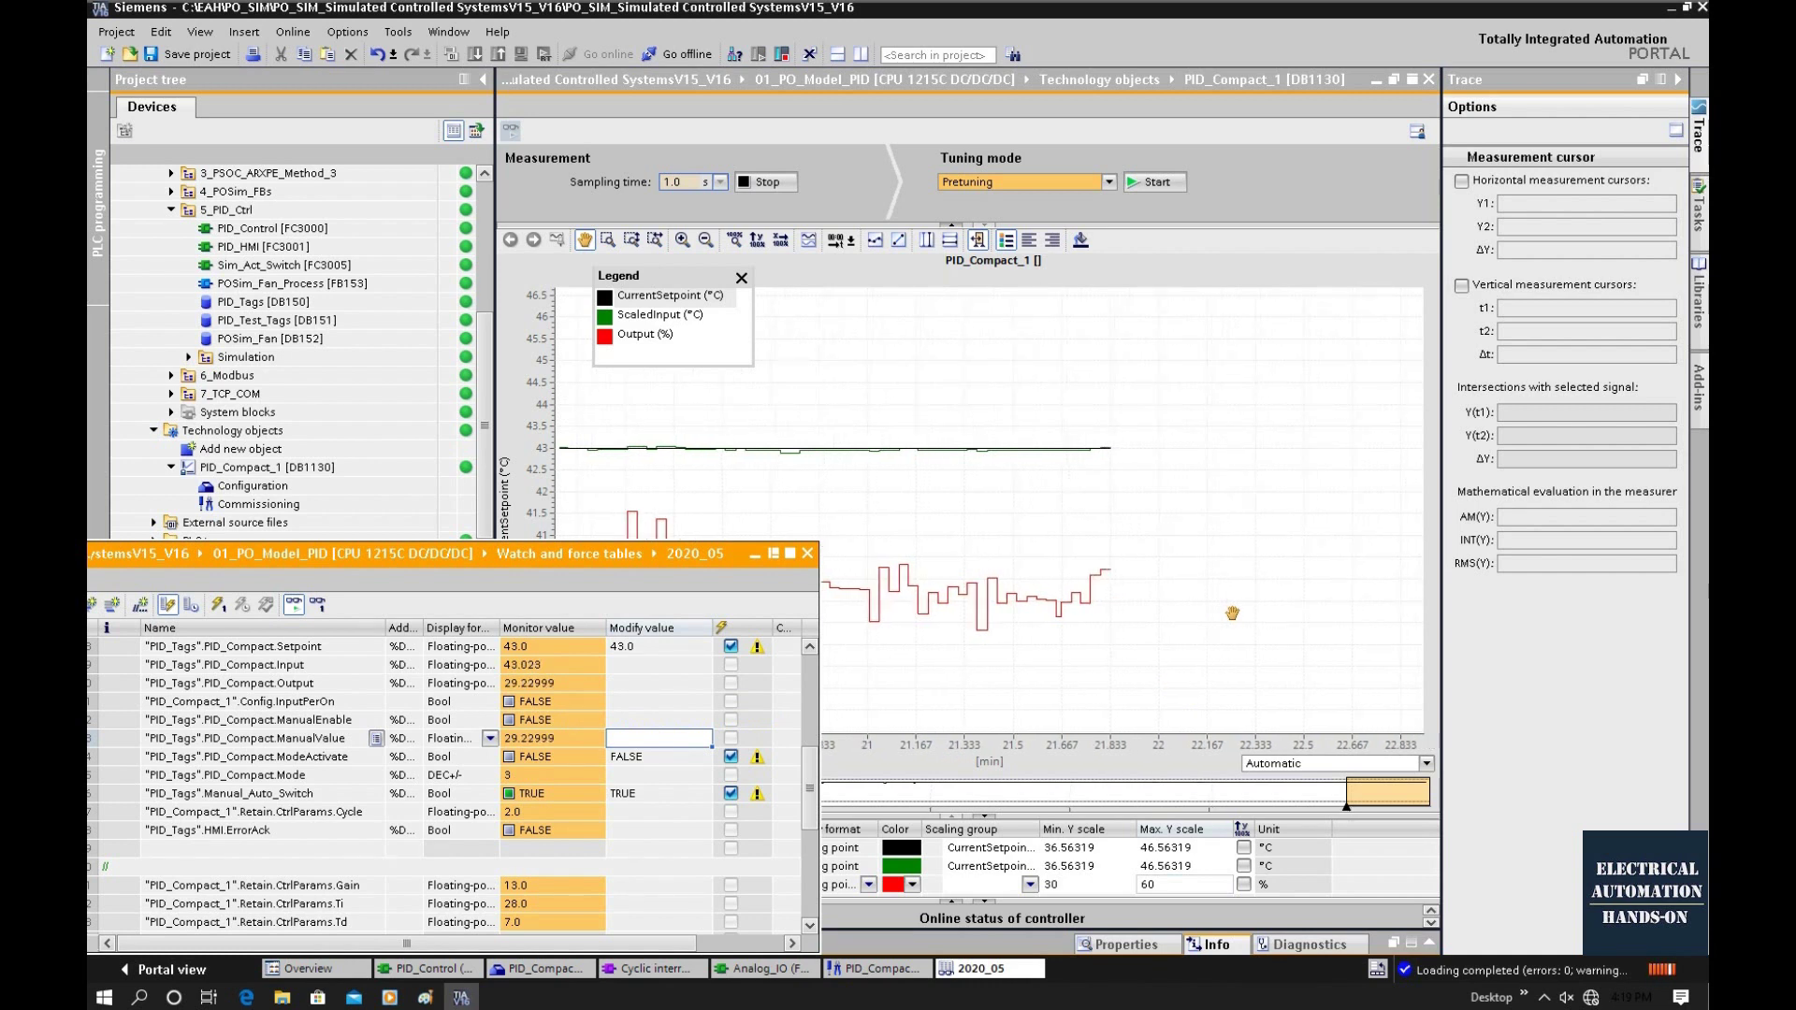
Raise the running setpoint to 45.0 °C and dock the watch table below the project tree.
left_click(654, 646)
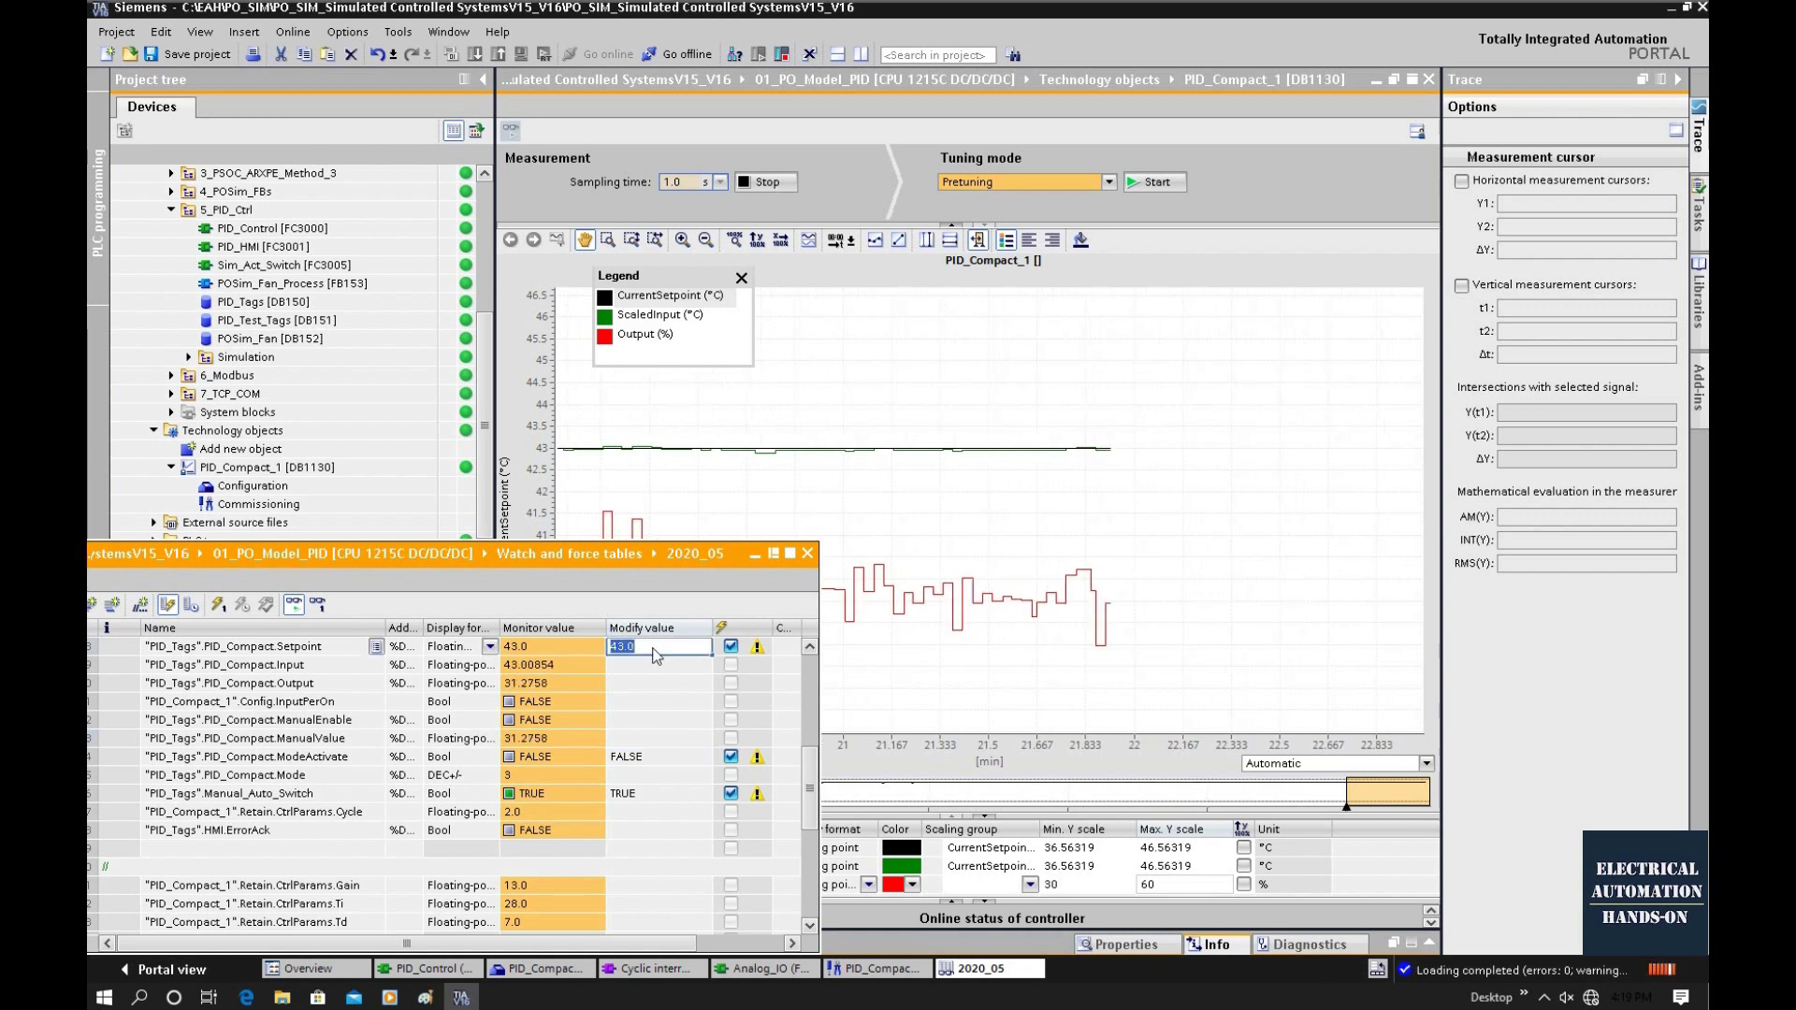
type("45")
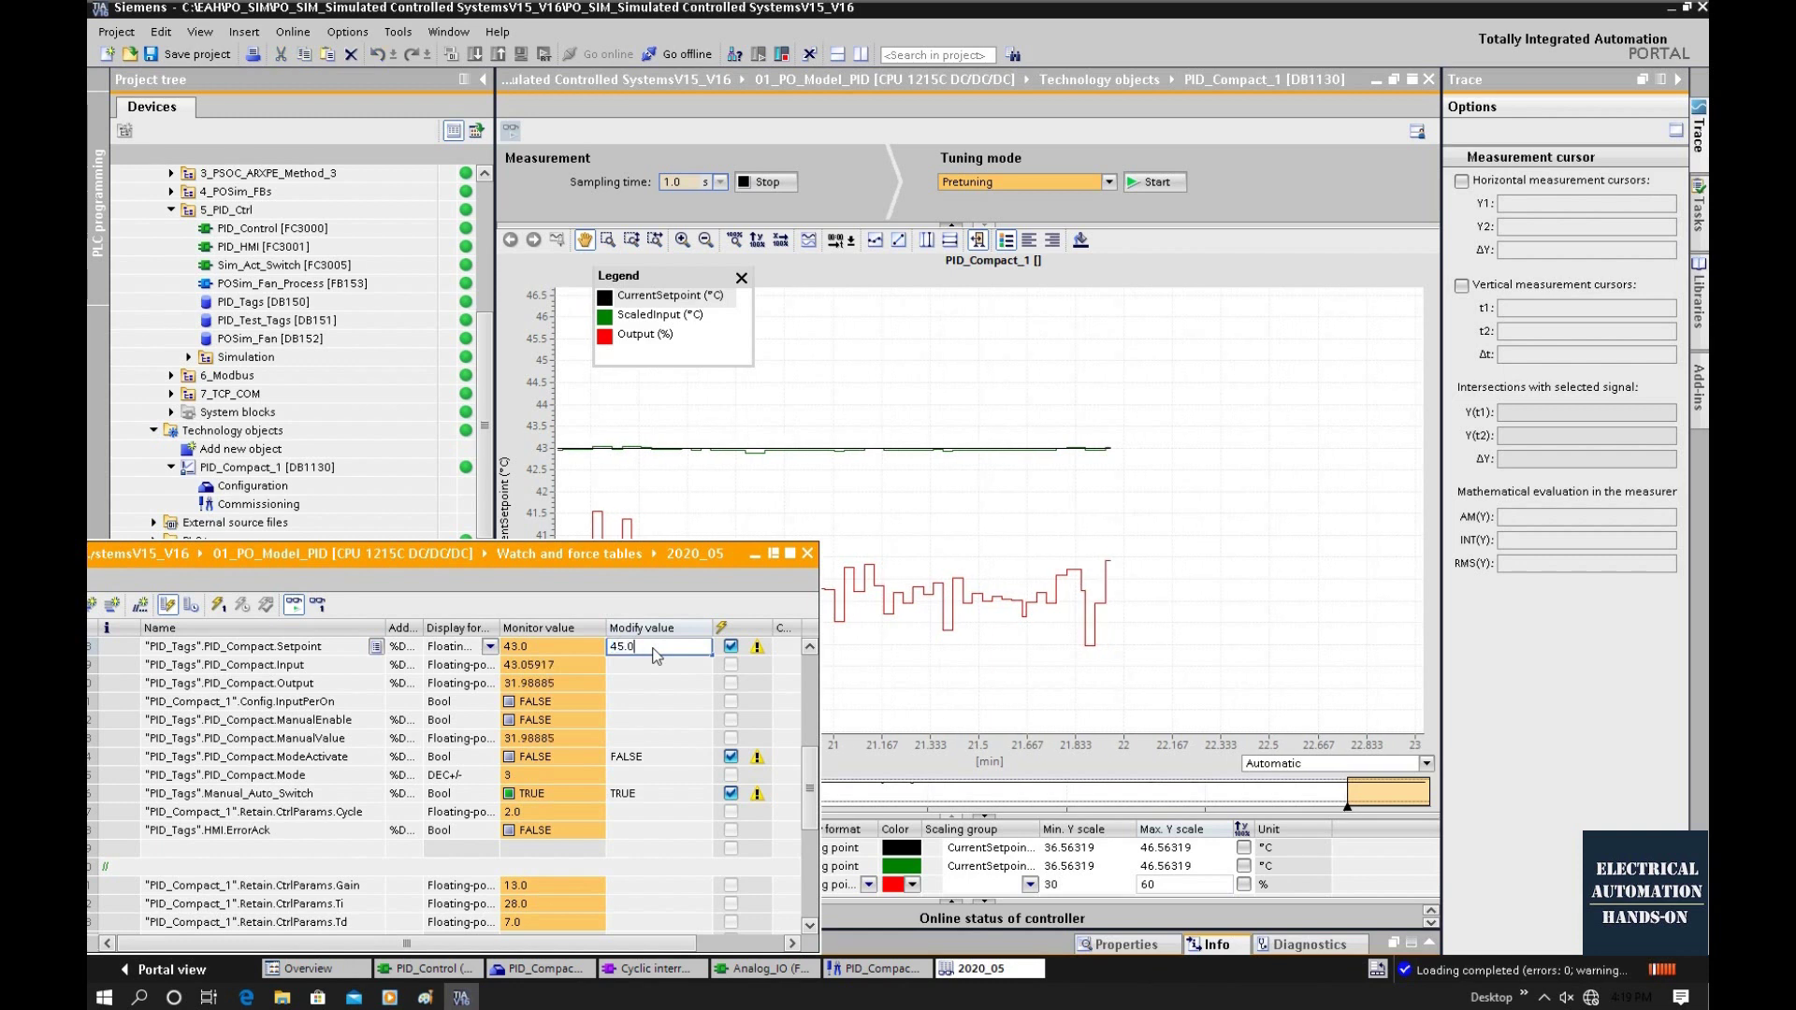
key("Return")
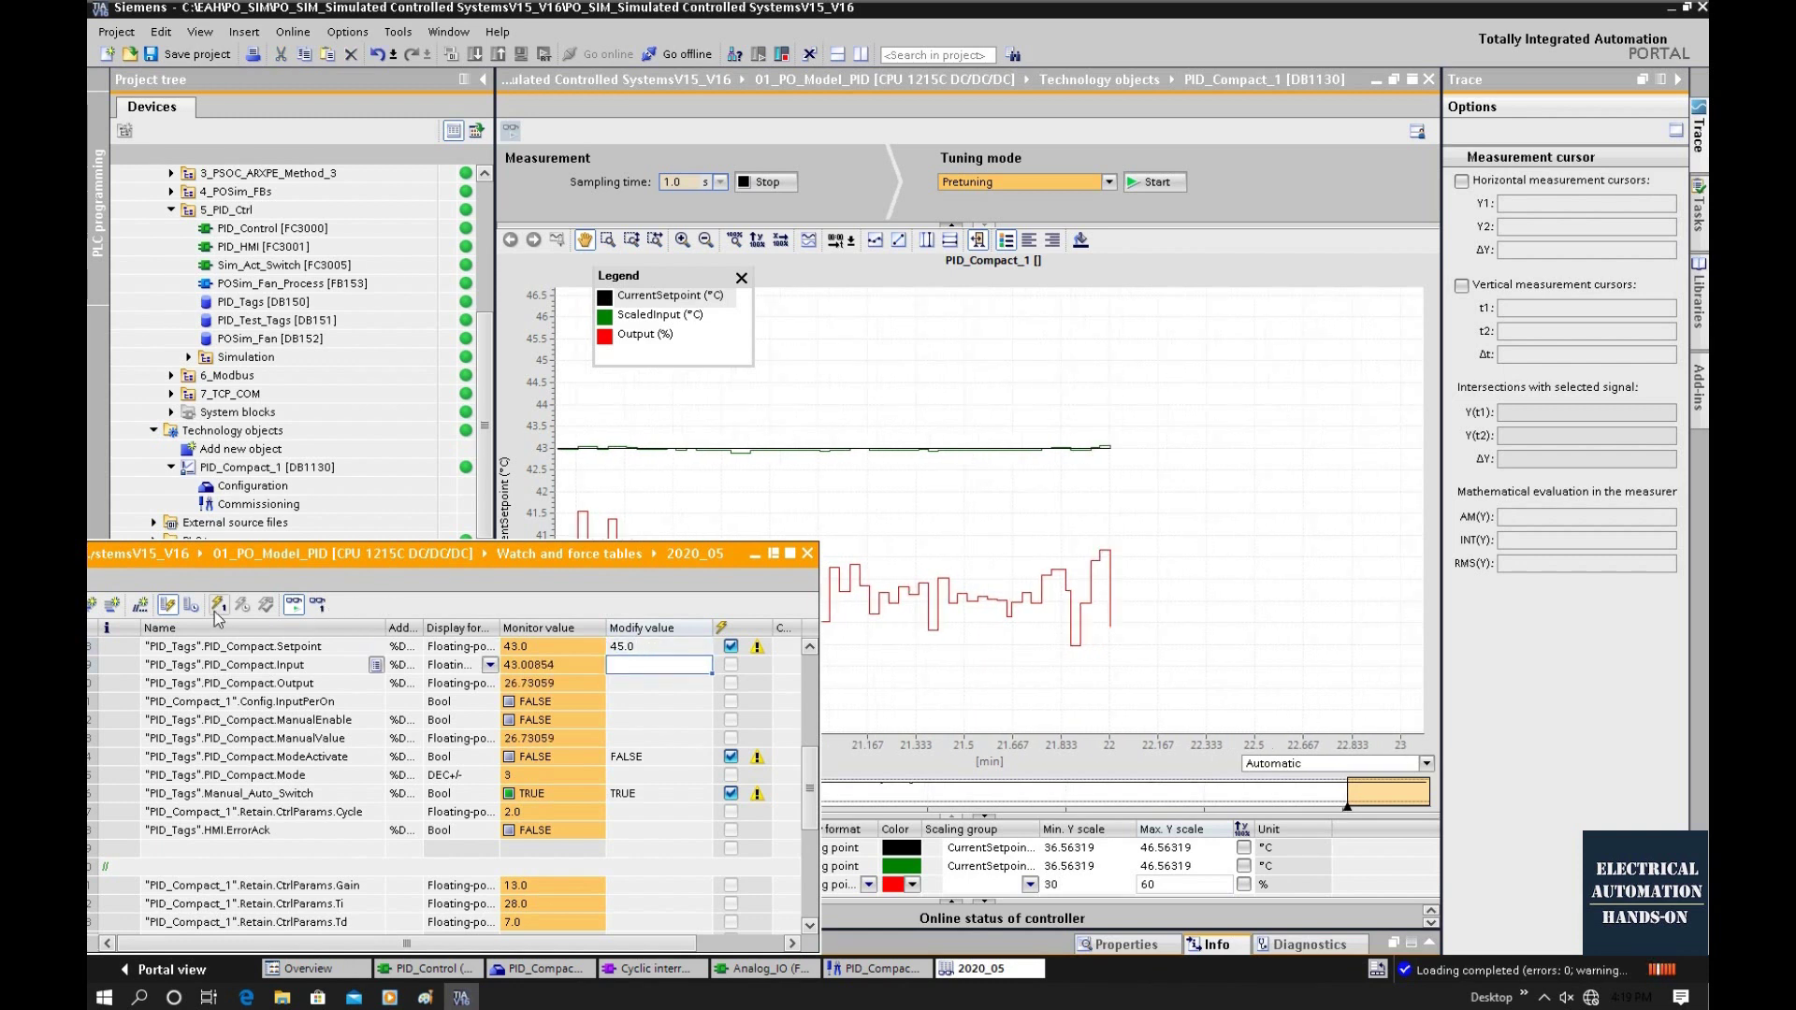
left_click(217, 607)
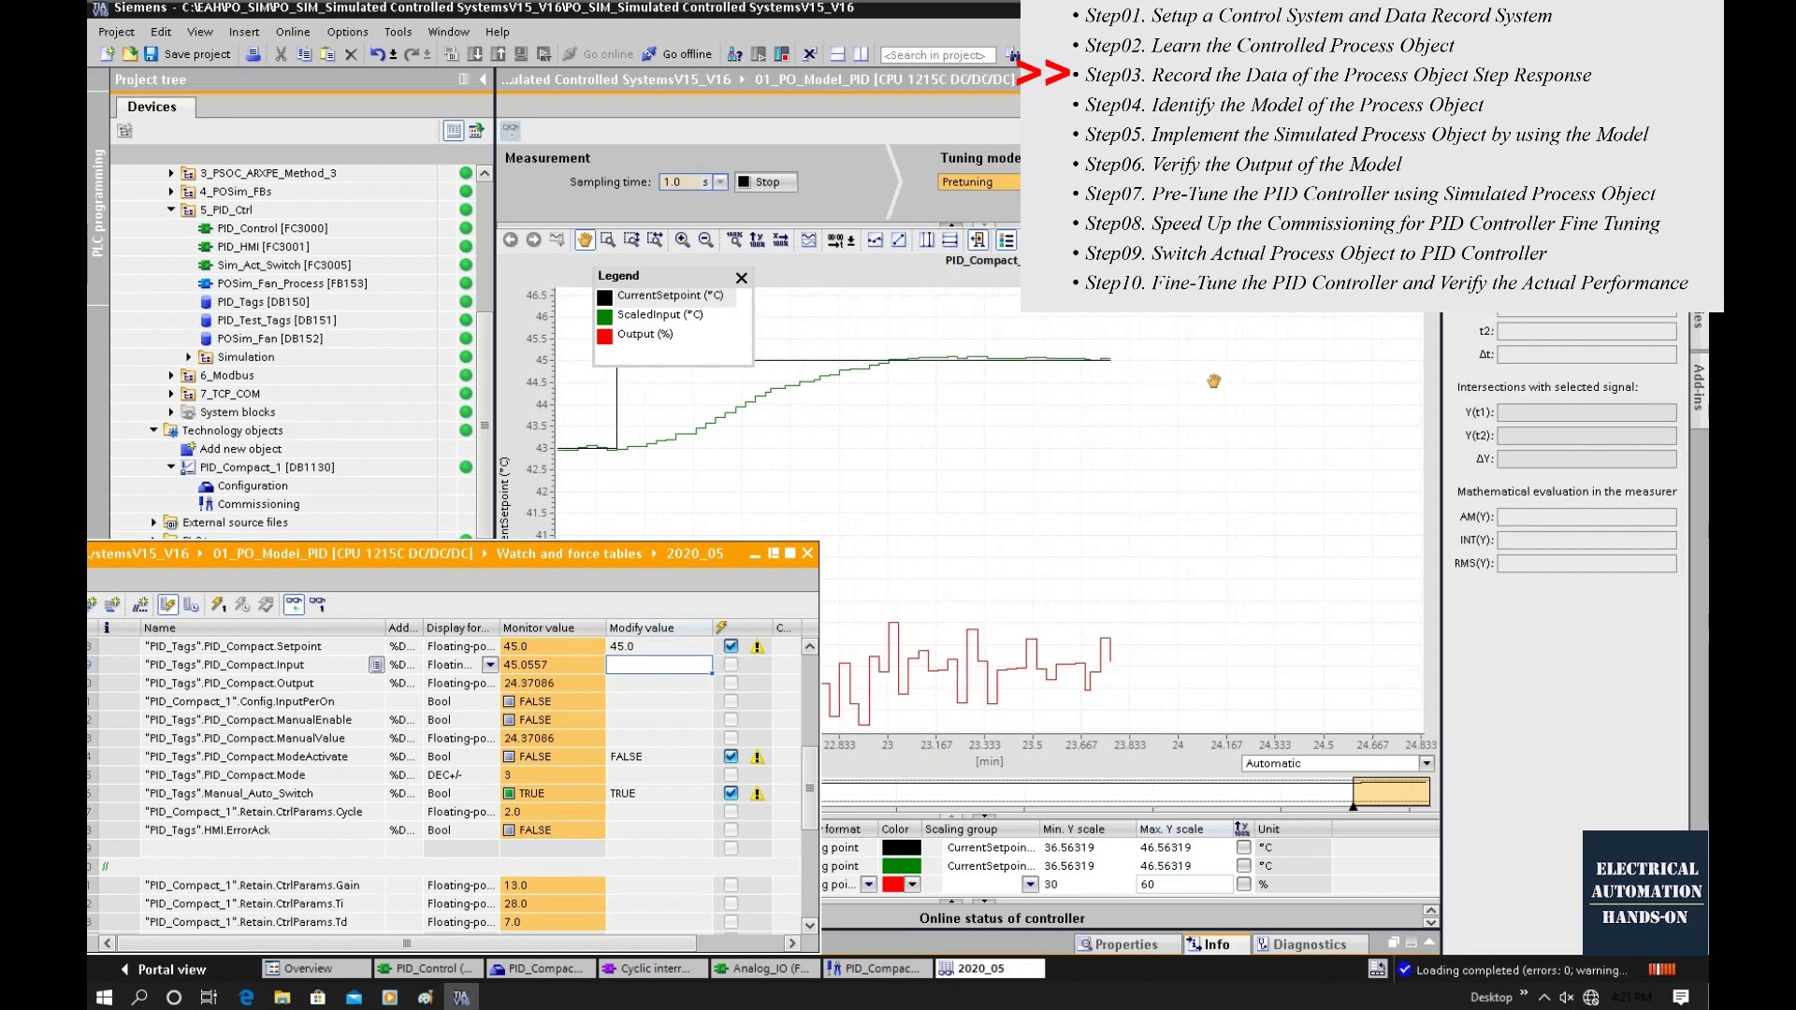
left_click_drag(670, 553, 345, 509)
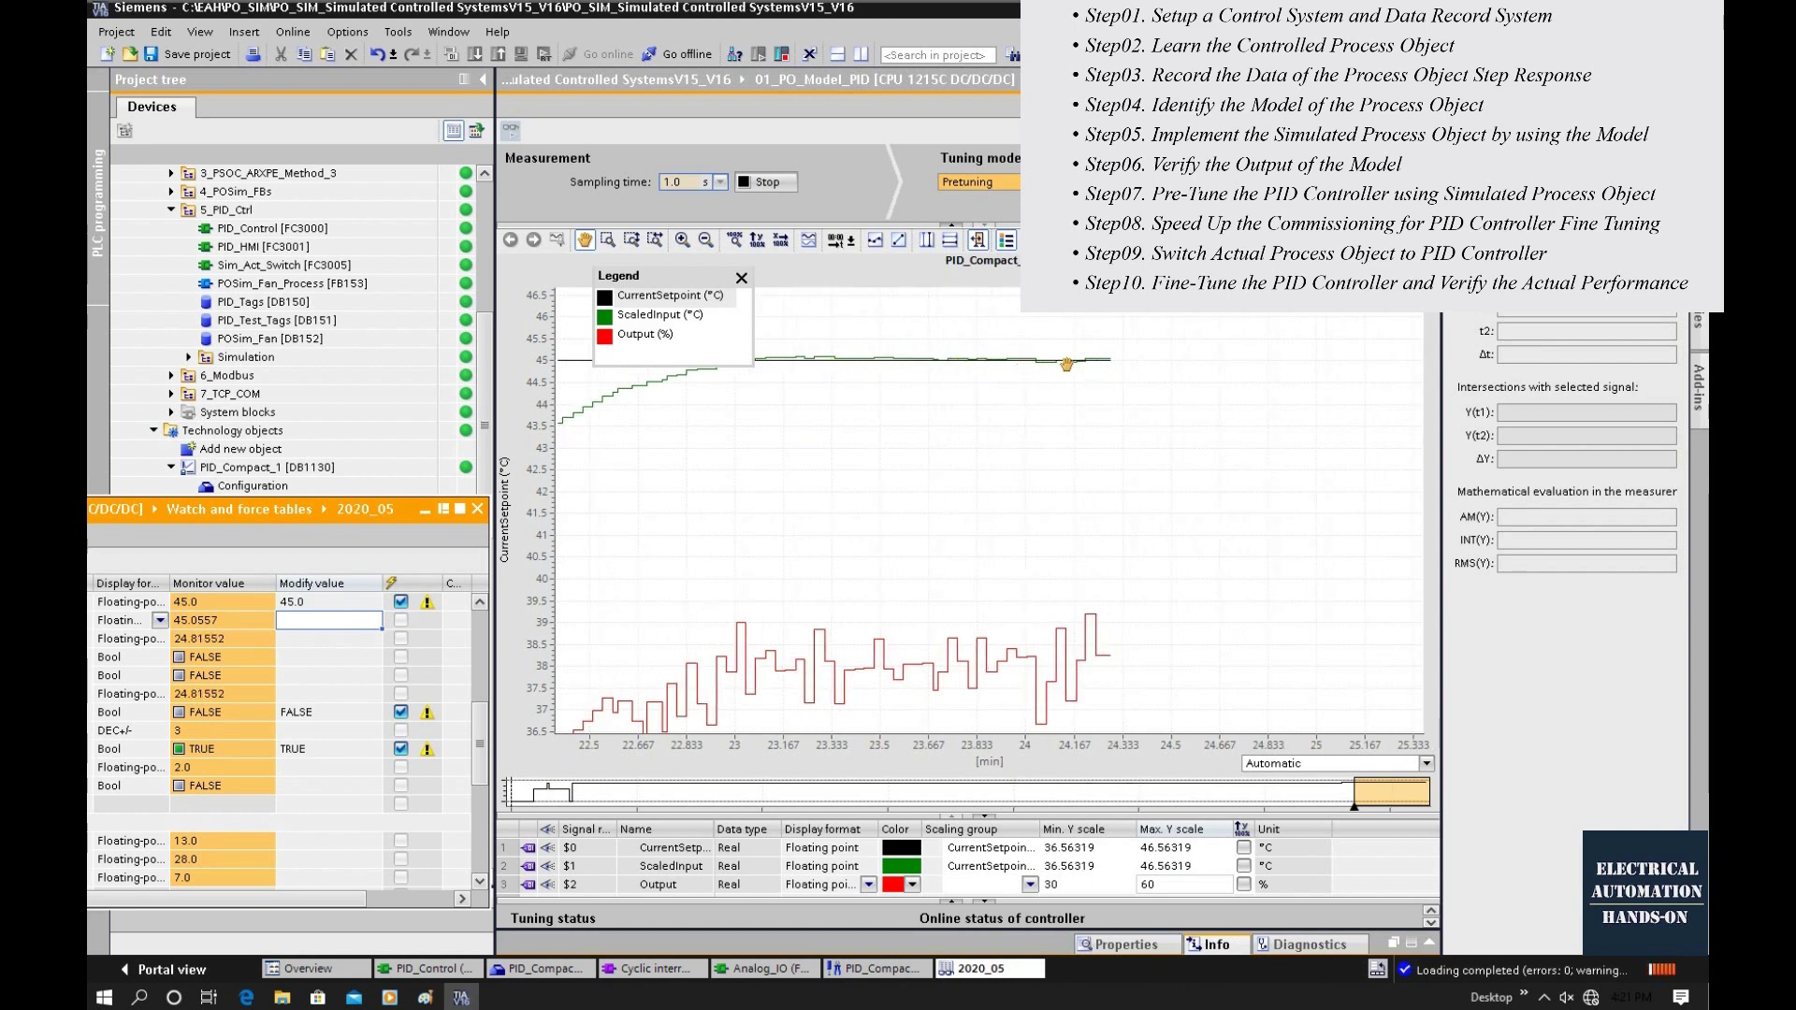
Float the watch table, write a 42.0 setpoint to the controller, and move the table off the chart.
left_click_drag(363, 509, 689, 372)
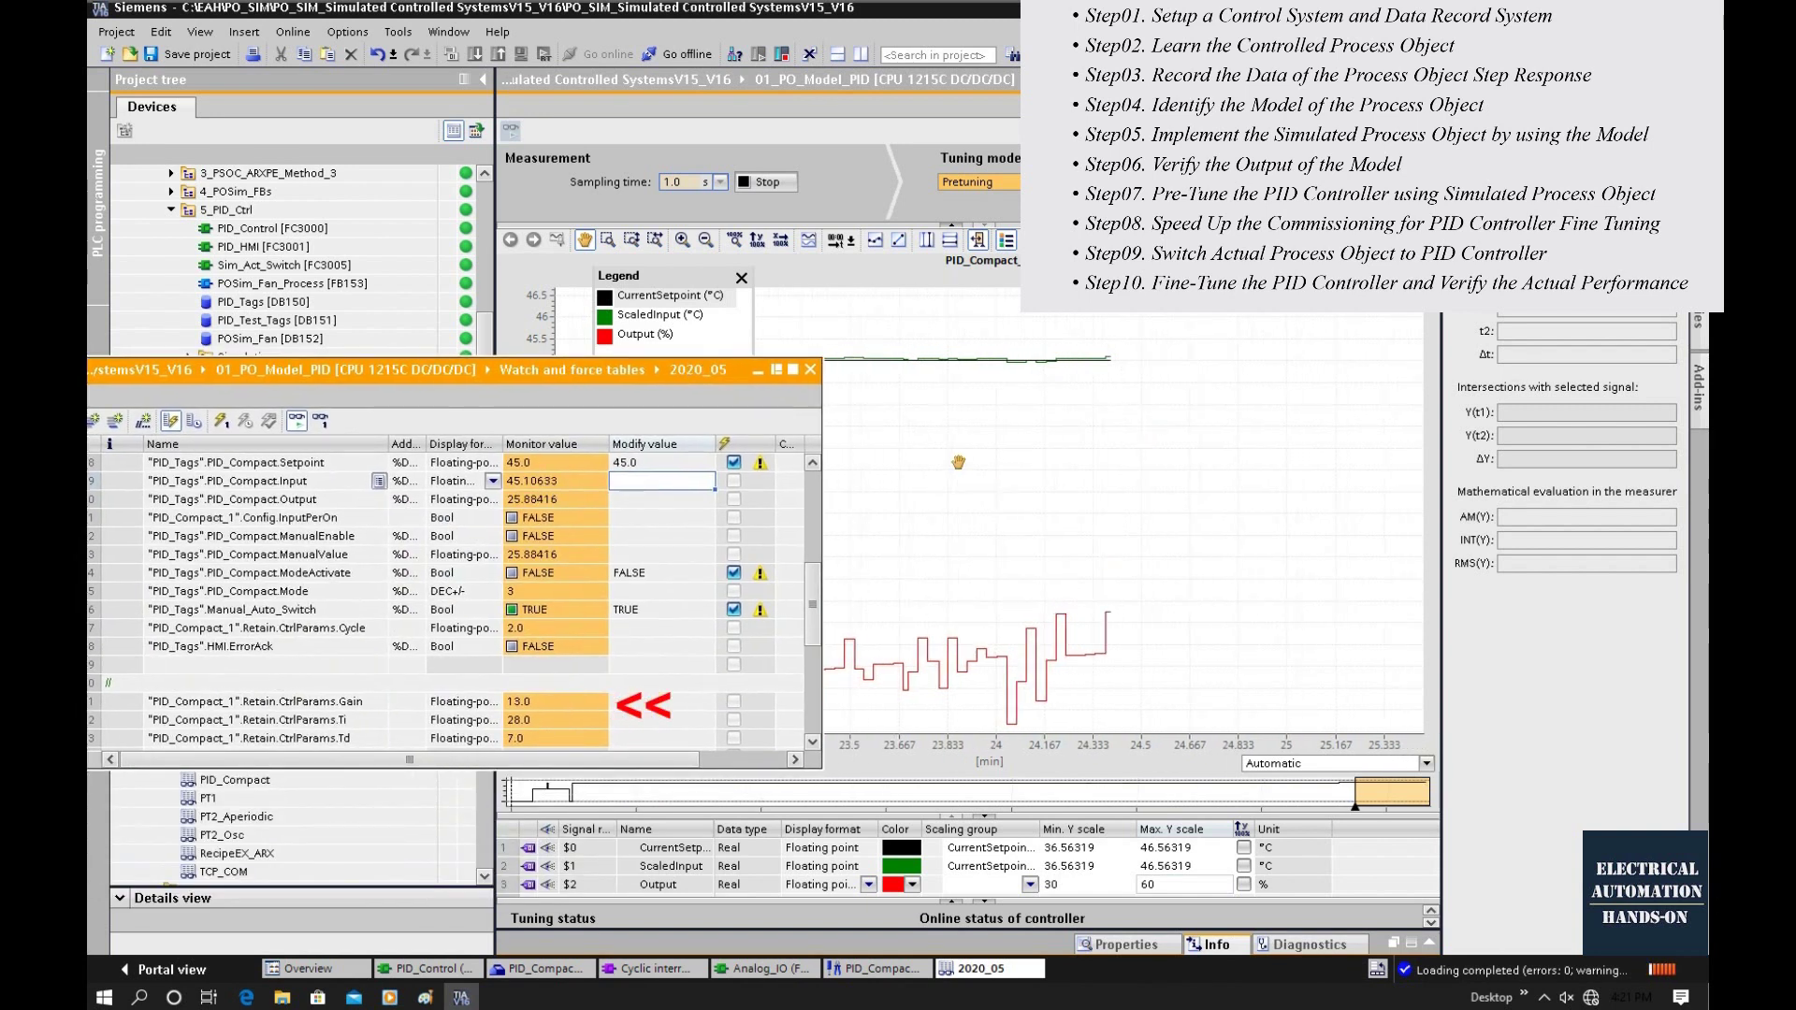
left_click_drag(649, 362, 596, 341)
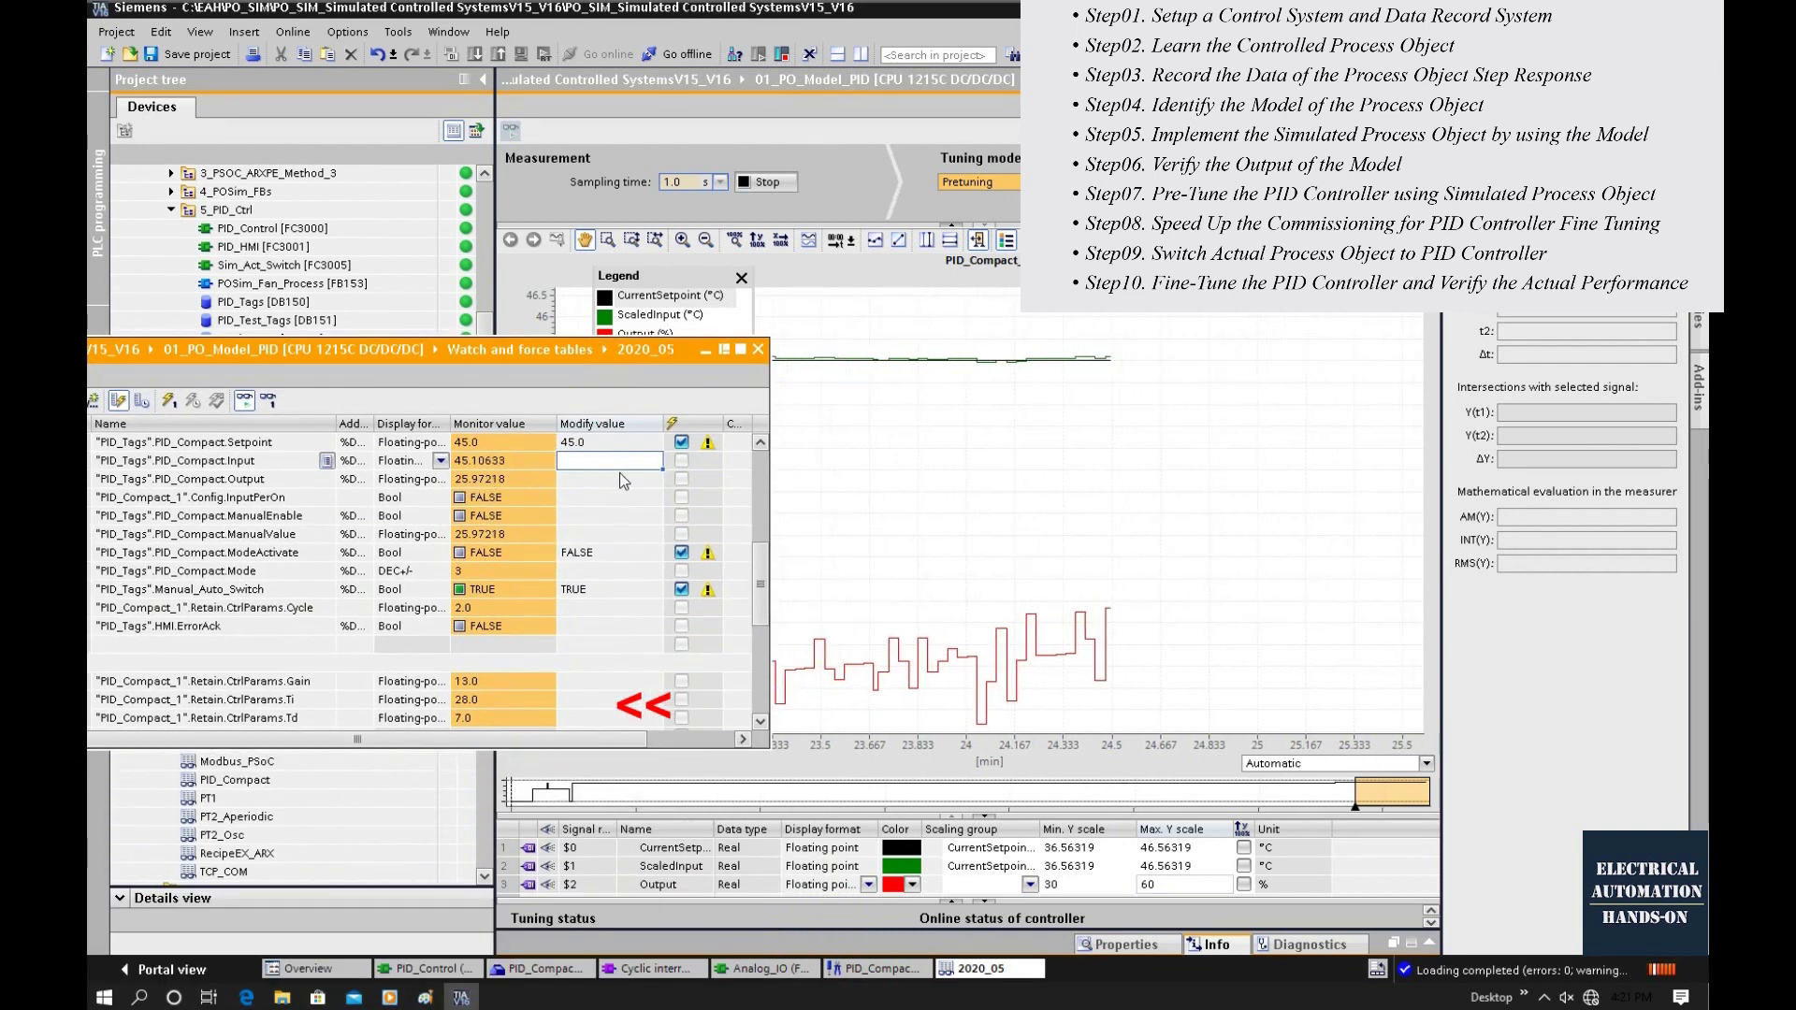
left_click(584, 447)
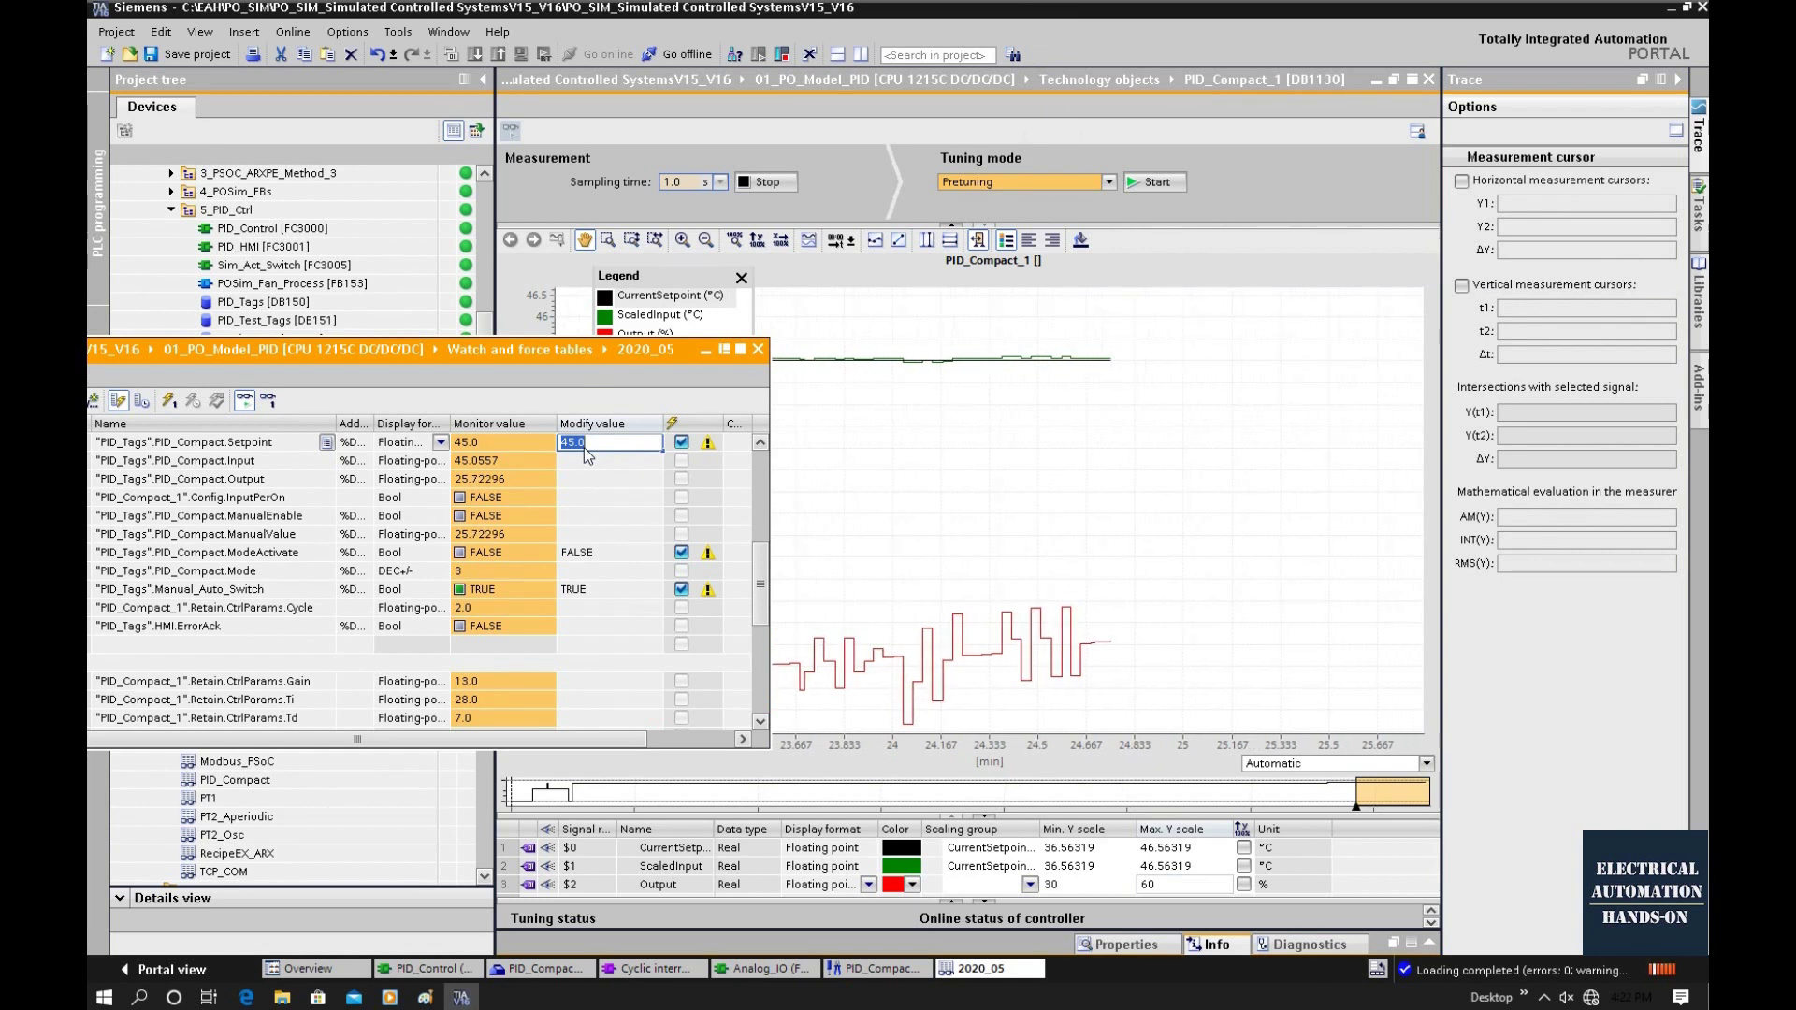
type("42.0")
key("Return")
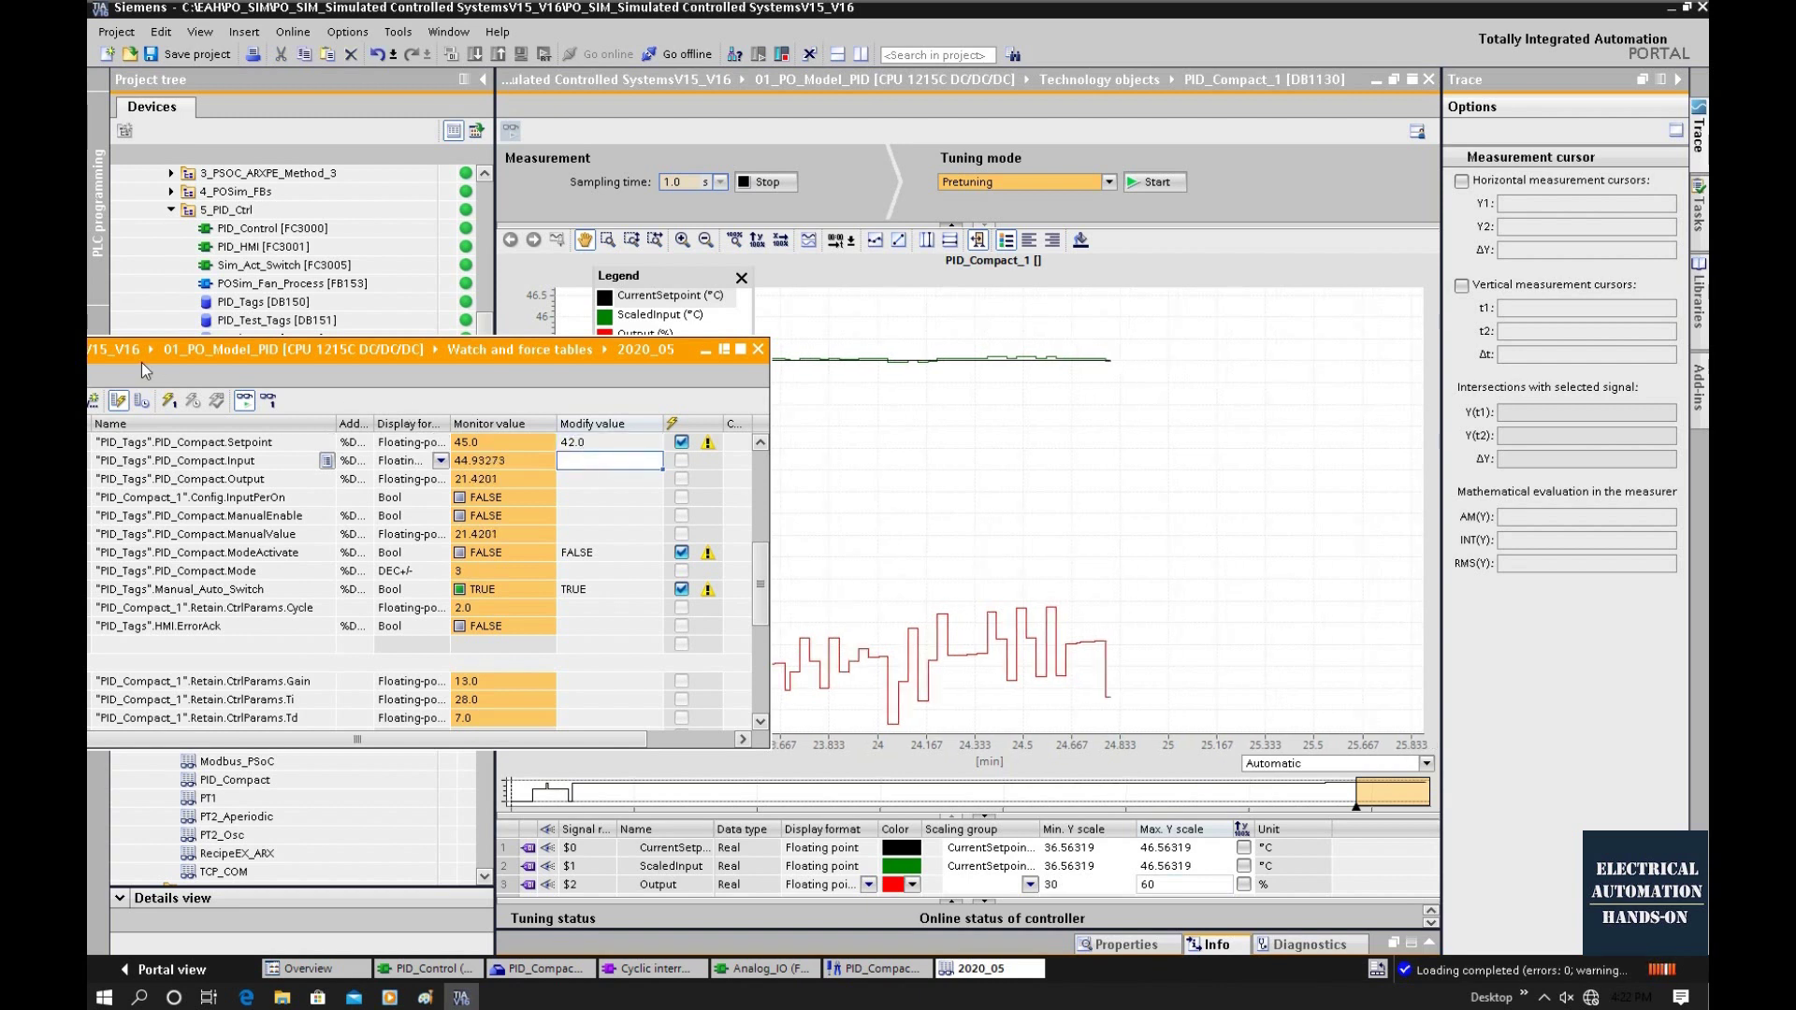
left_click(168, 400)
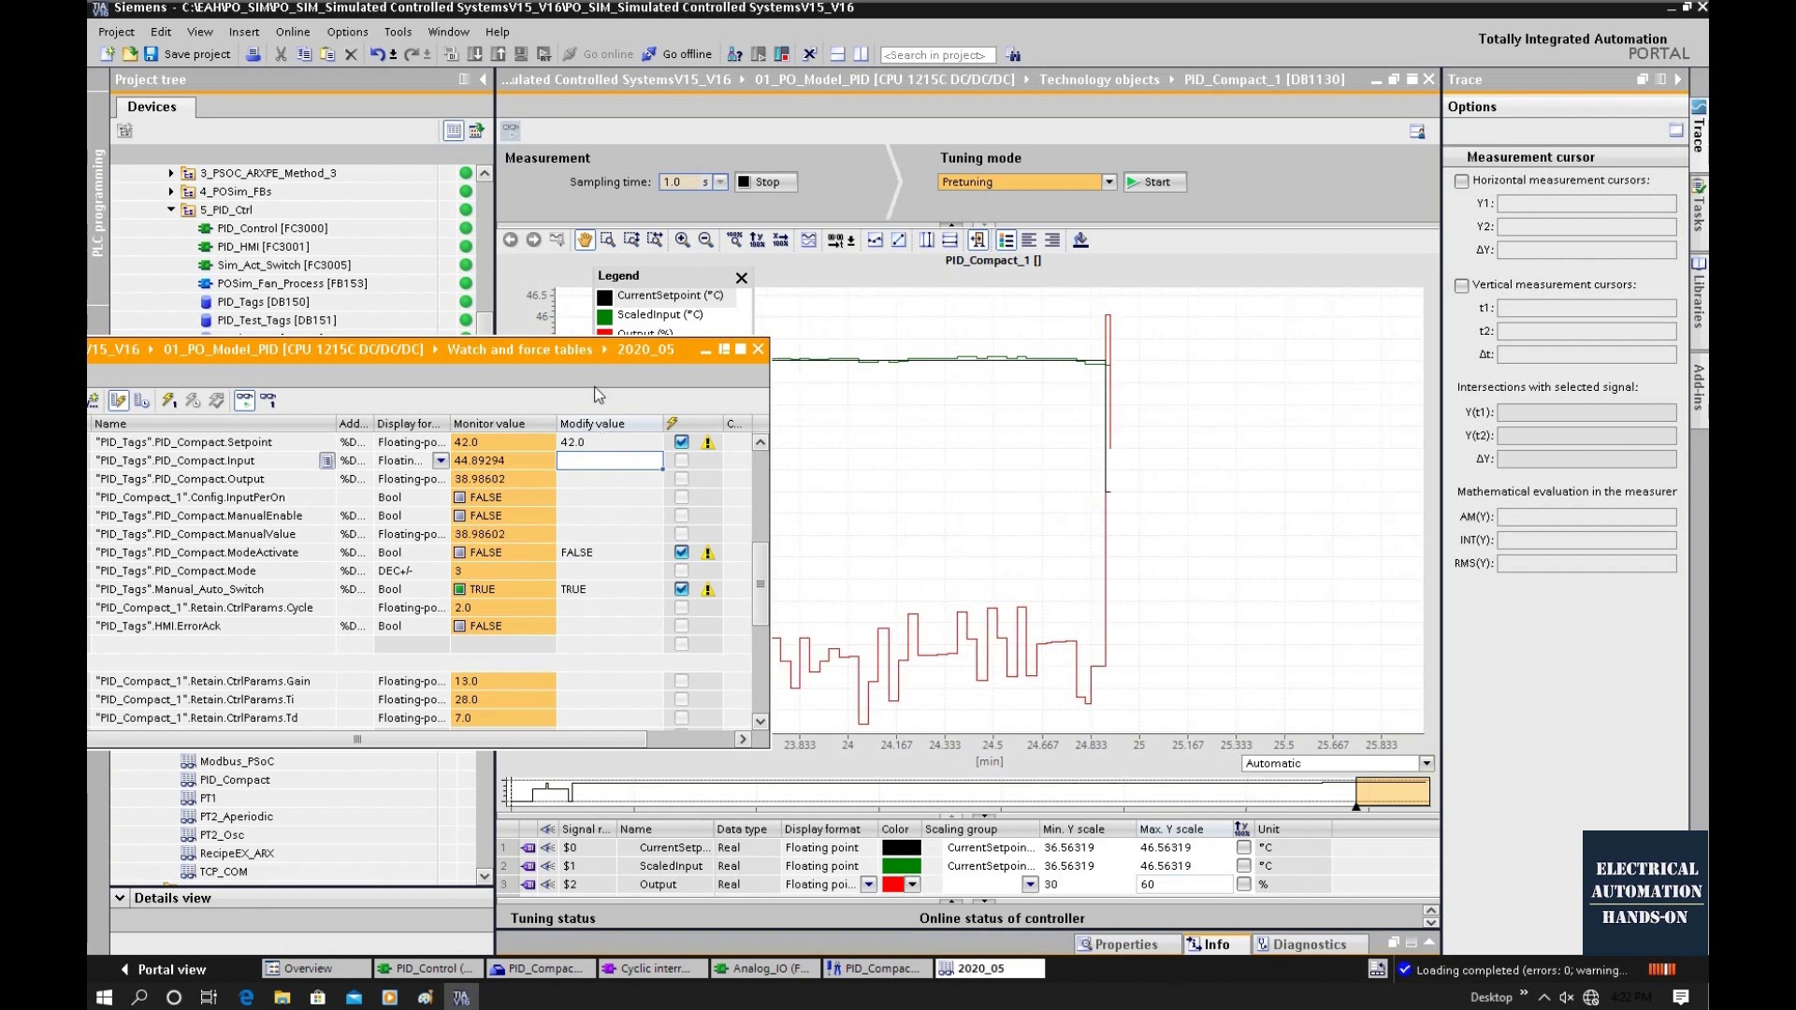
left_click_drag(603, 349, 640, 493)
Move the trend legend aside to watch the 45–48 °C setpoint step responses.
left_click_drag(665, 277, 620, 277)
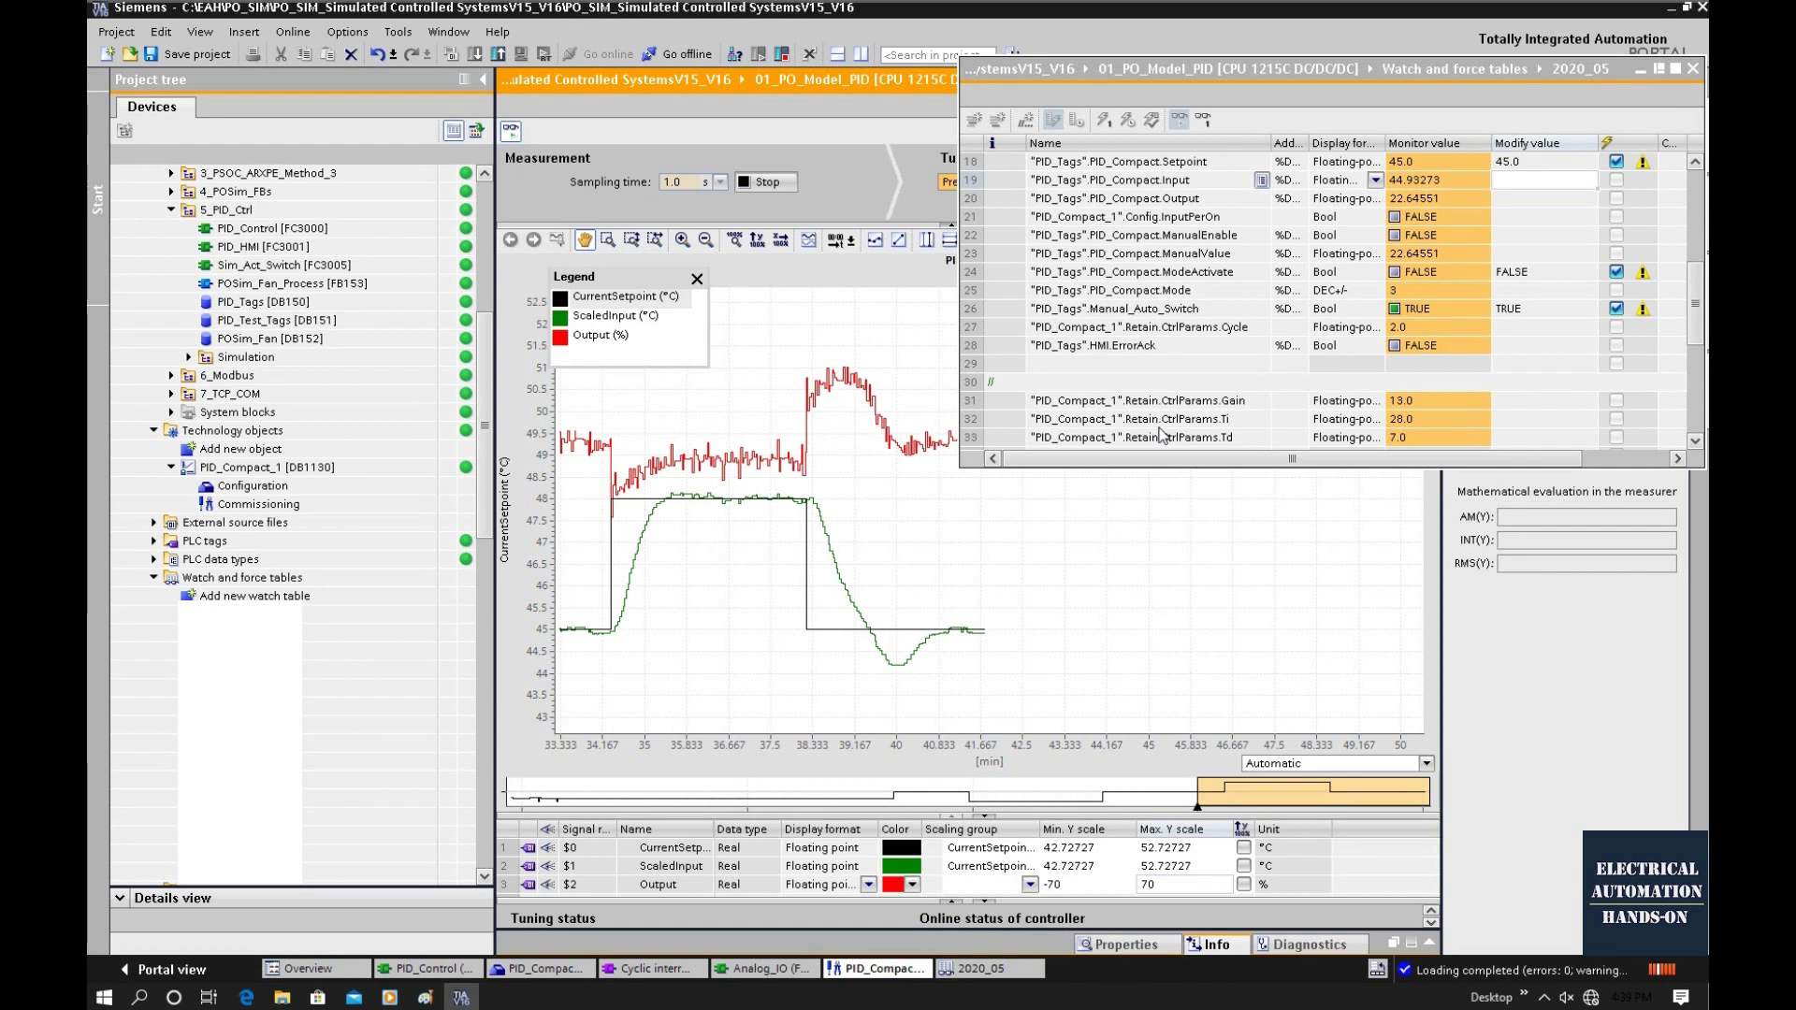
Write Retain.CtrlParams.Ti 34.0 and Retain.CtrlParams.Td 8.0 to the running controller from the watch table.
left_click(1529, 424)
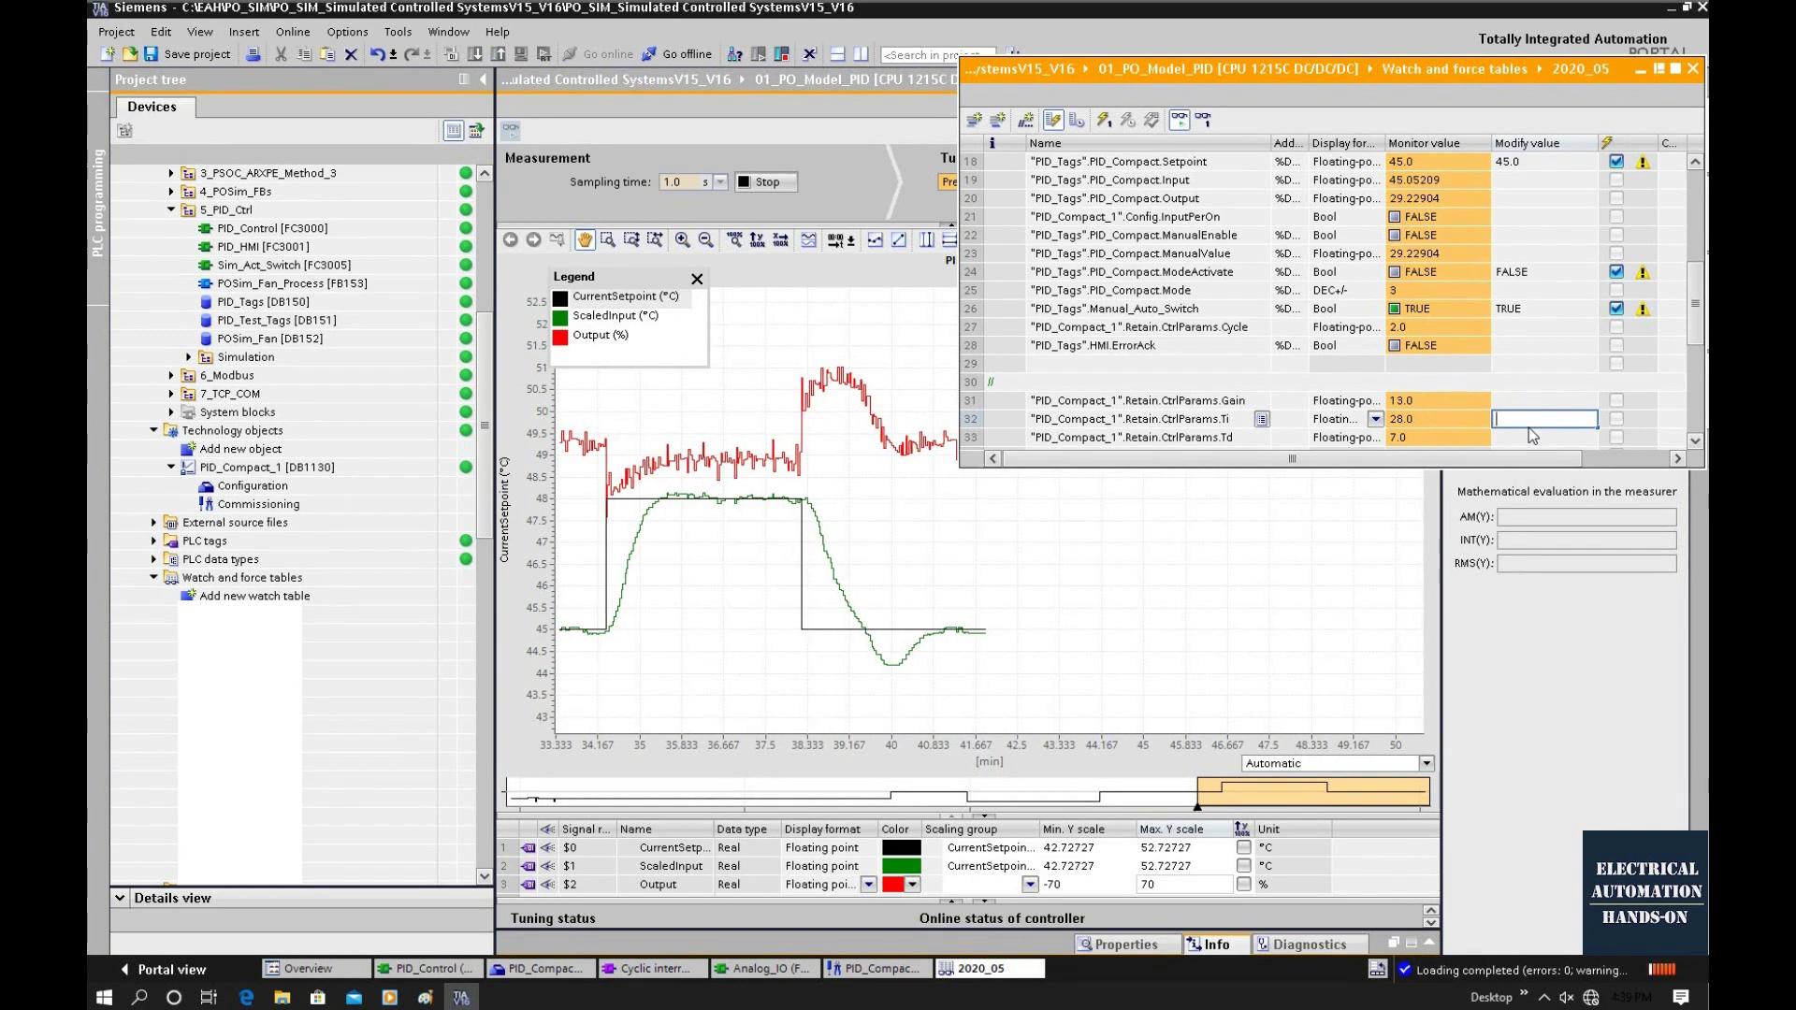
type("34.0")
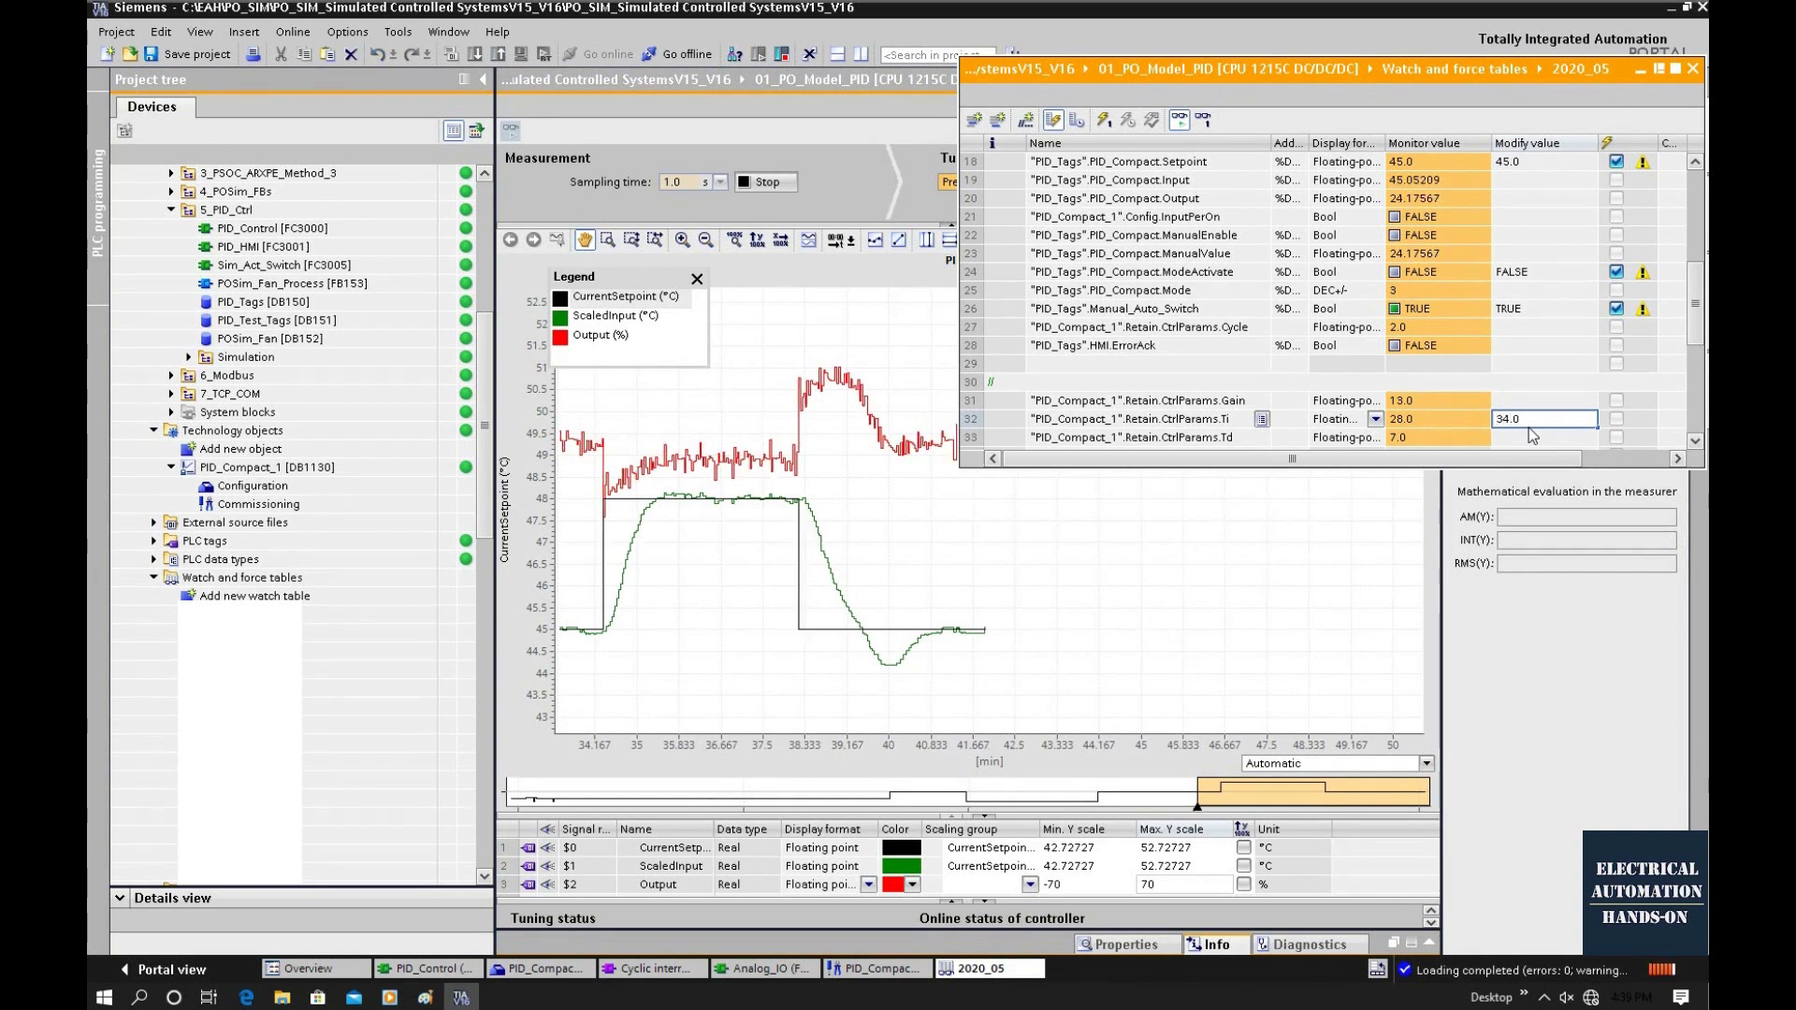
key("Return")
type("8.0")
key("Return")
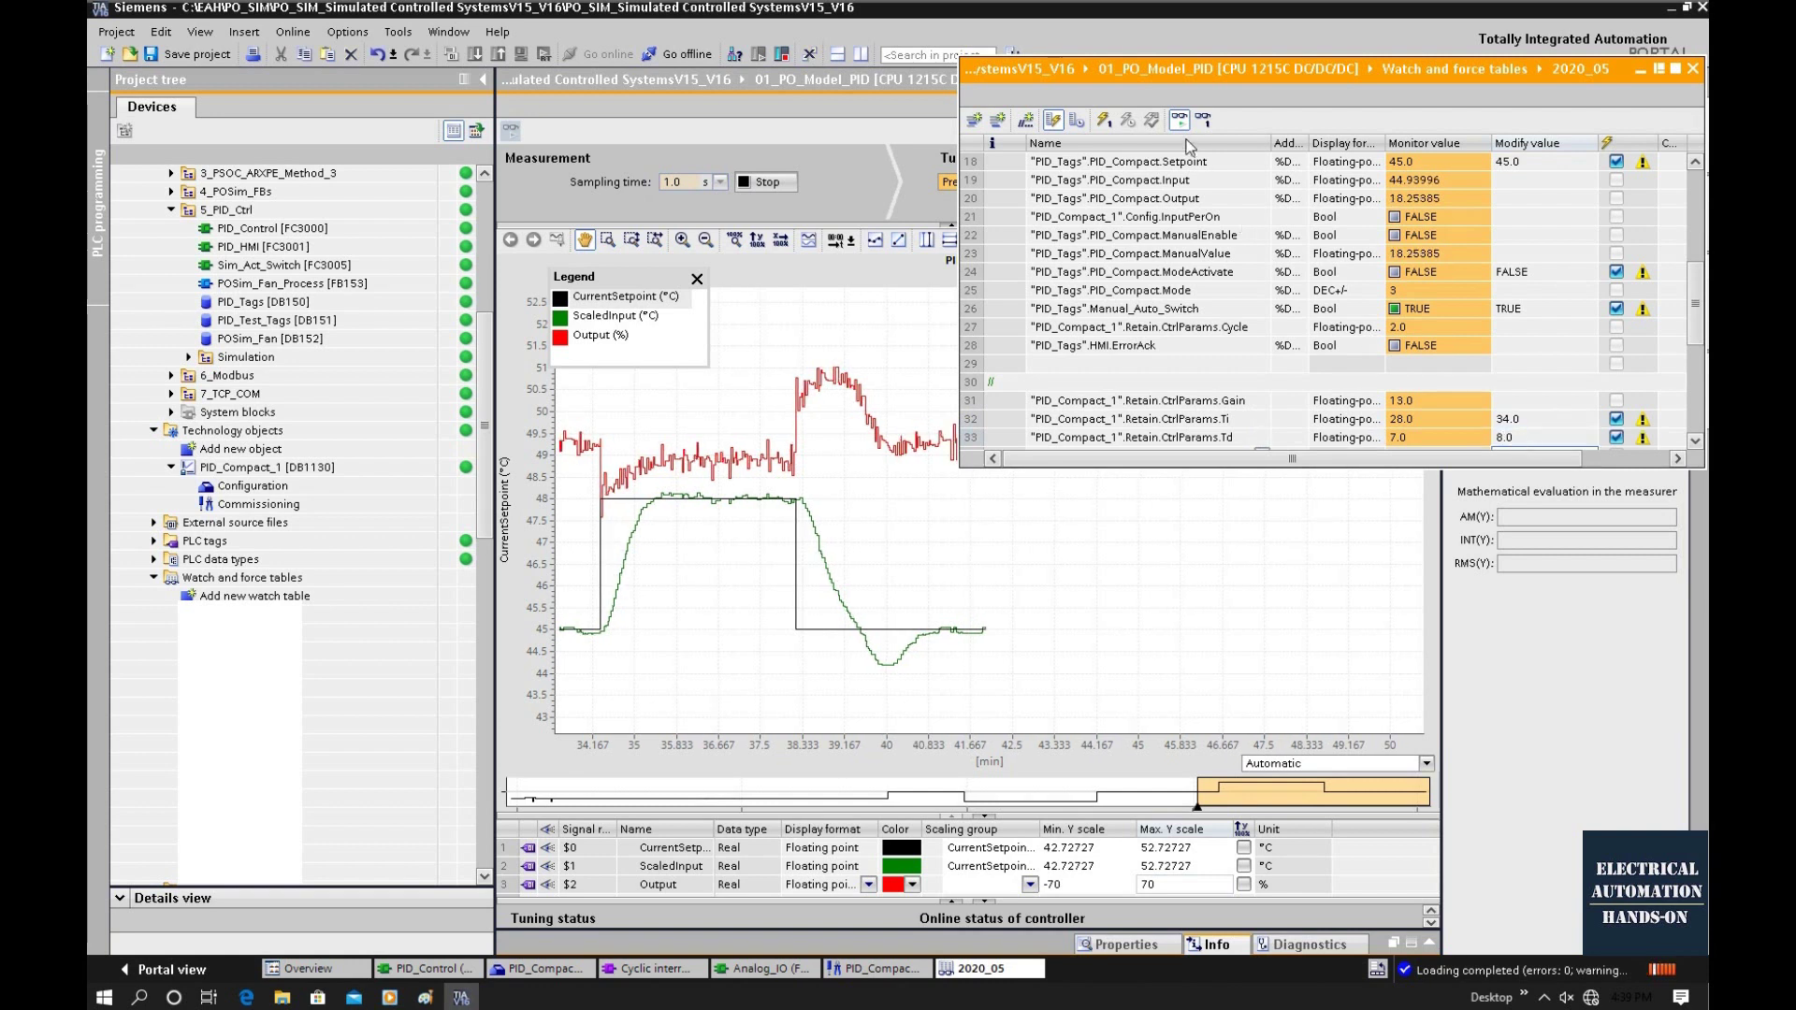
left_click(1105, 123)
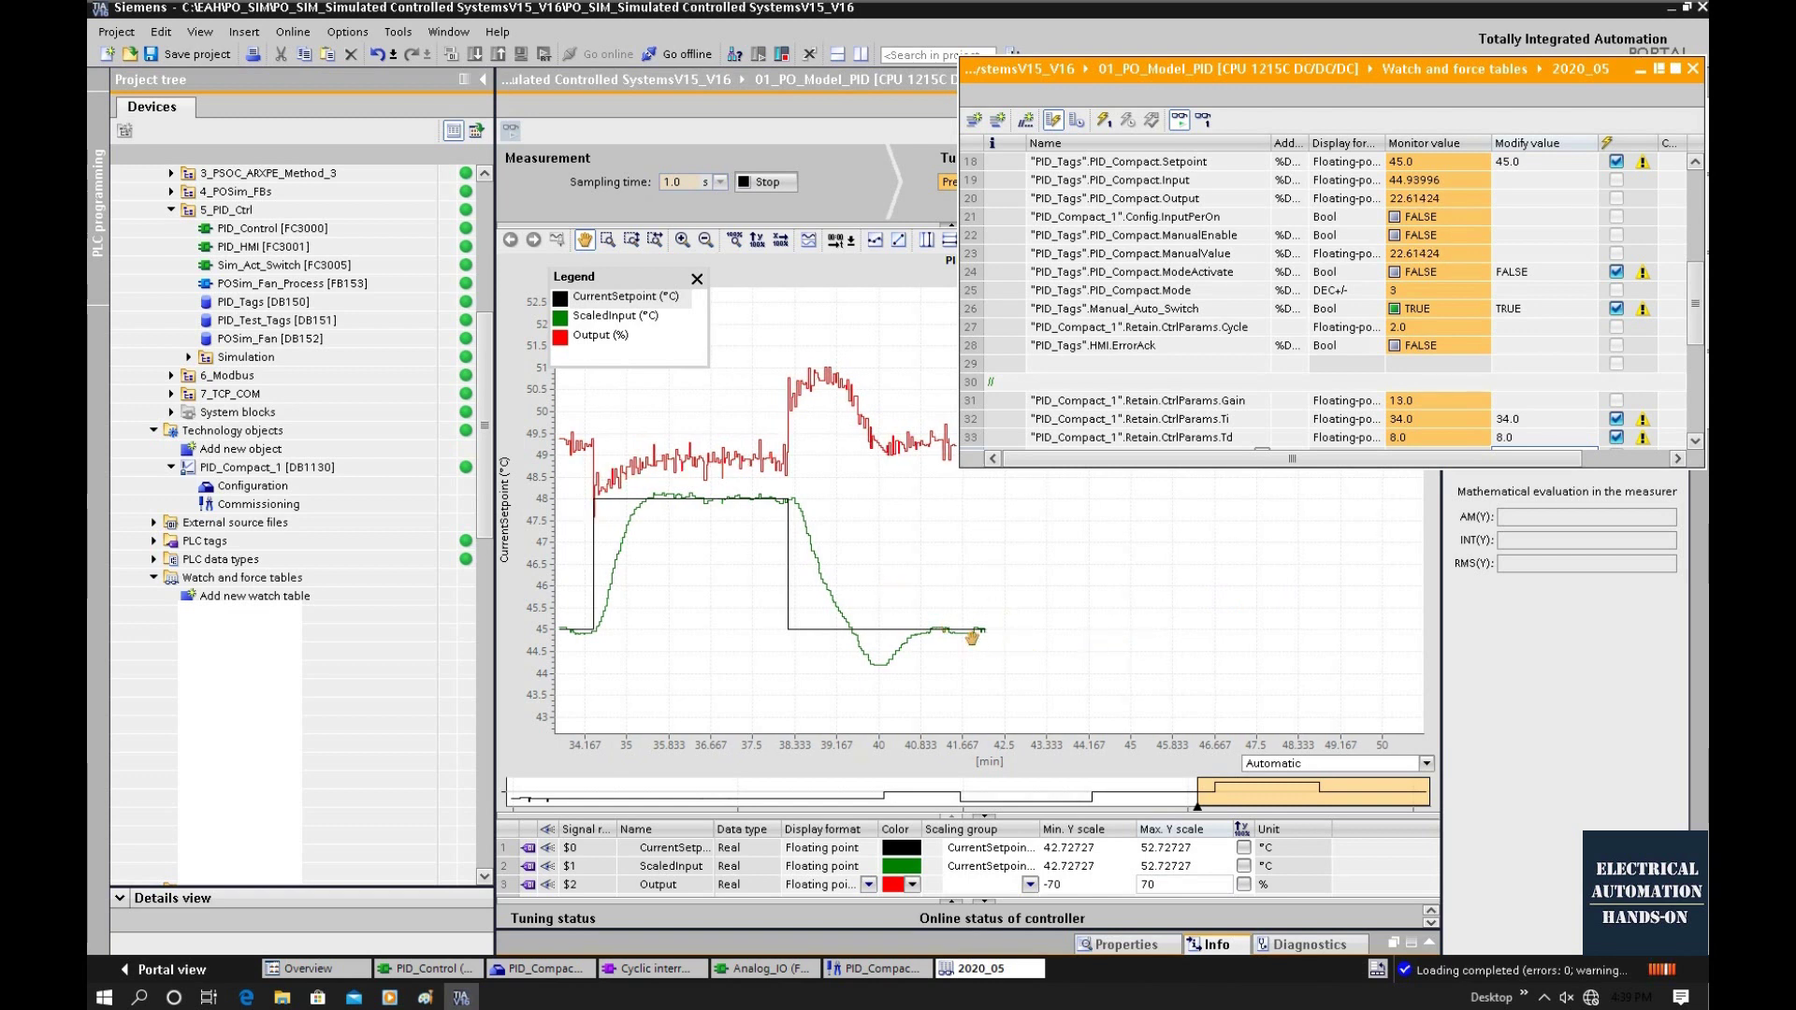
Apply a 48.0 °C setpoint and pan the trend to follow the input's climb.
double_click(1521, 166)
type("48.0")
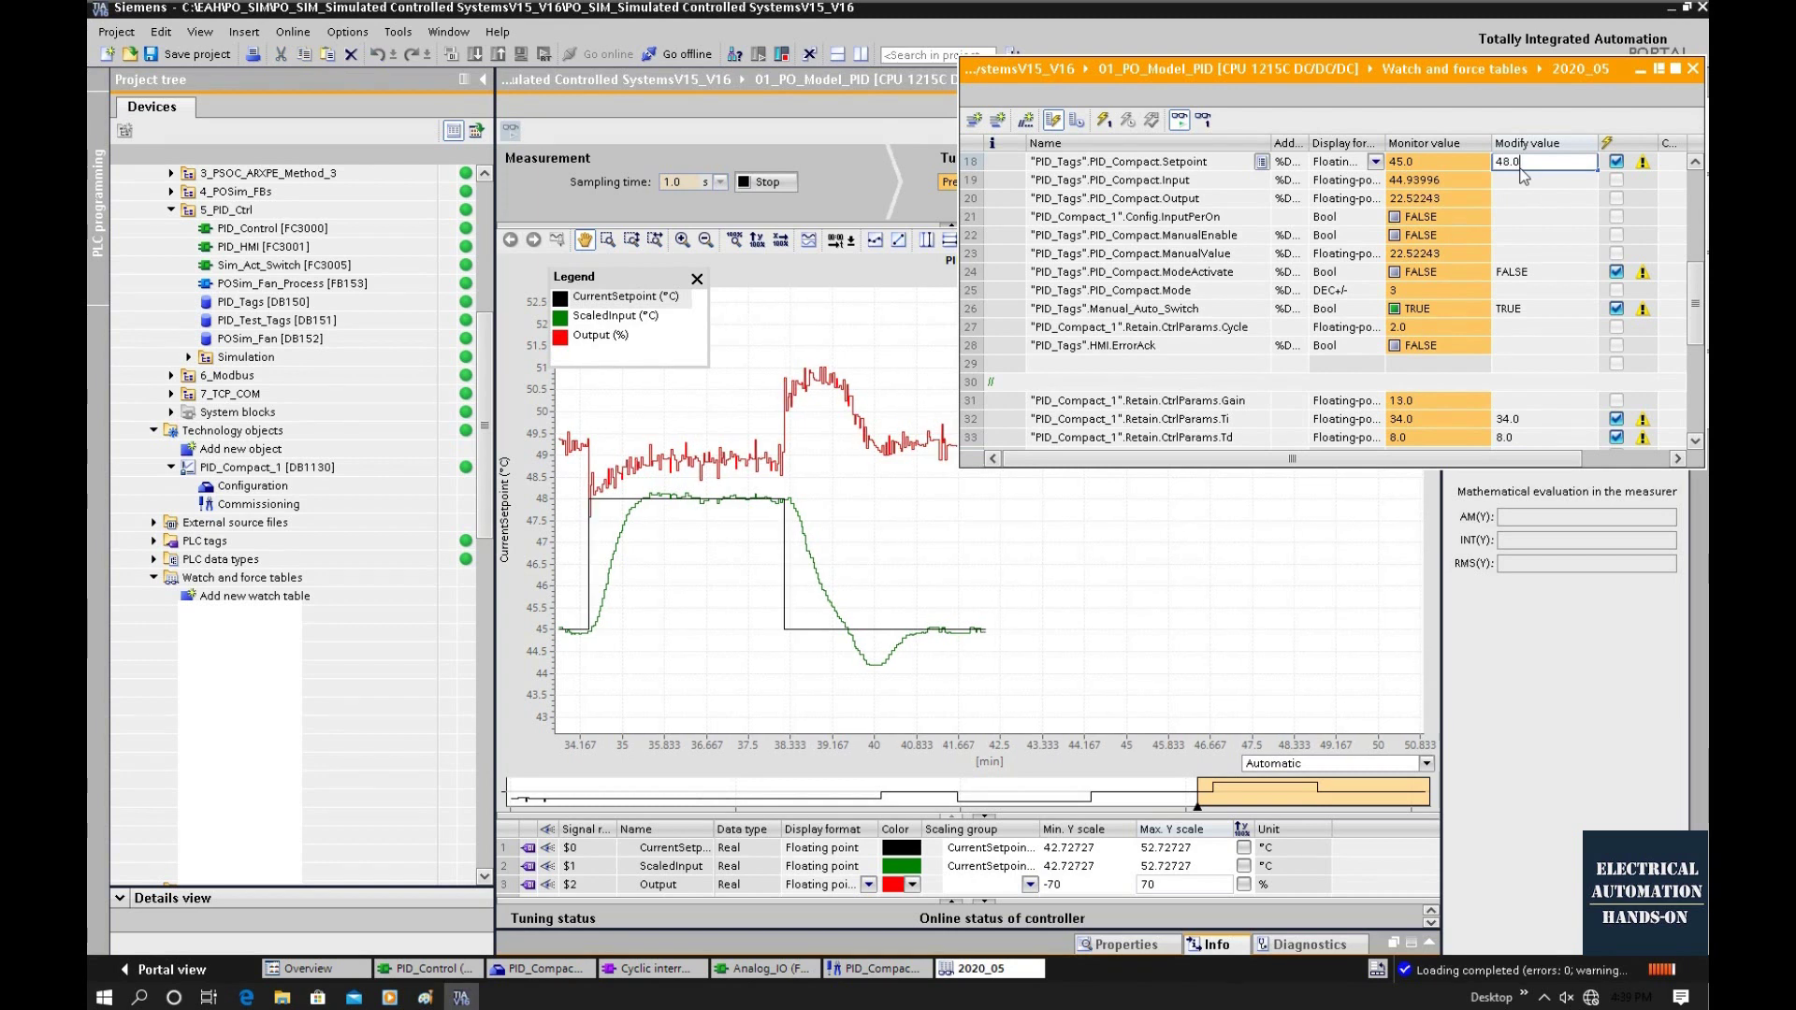
key("Return")
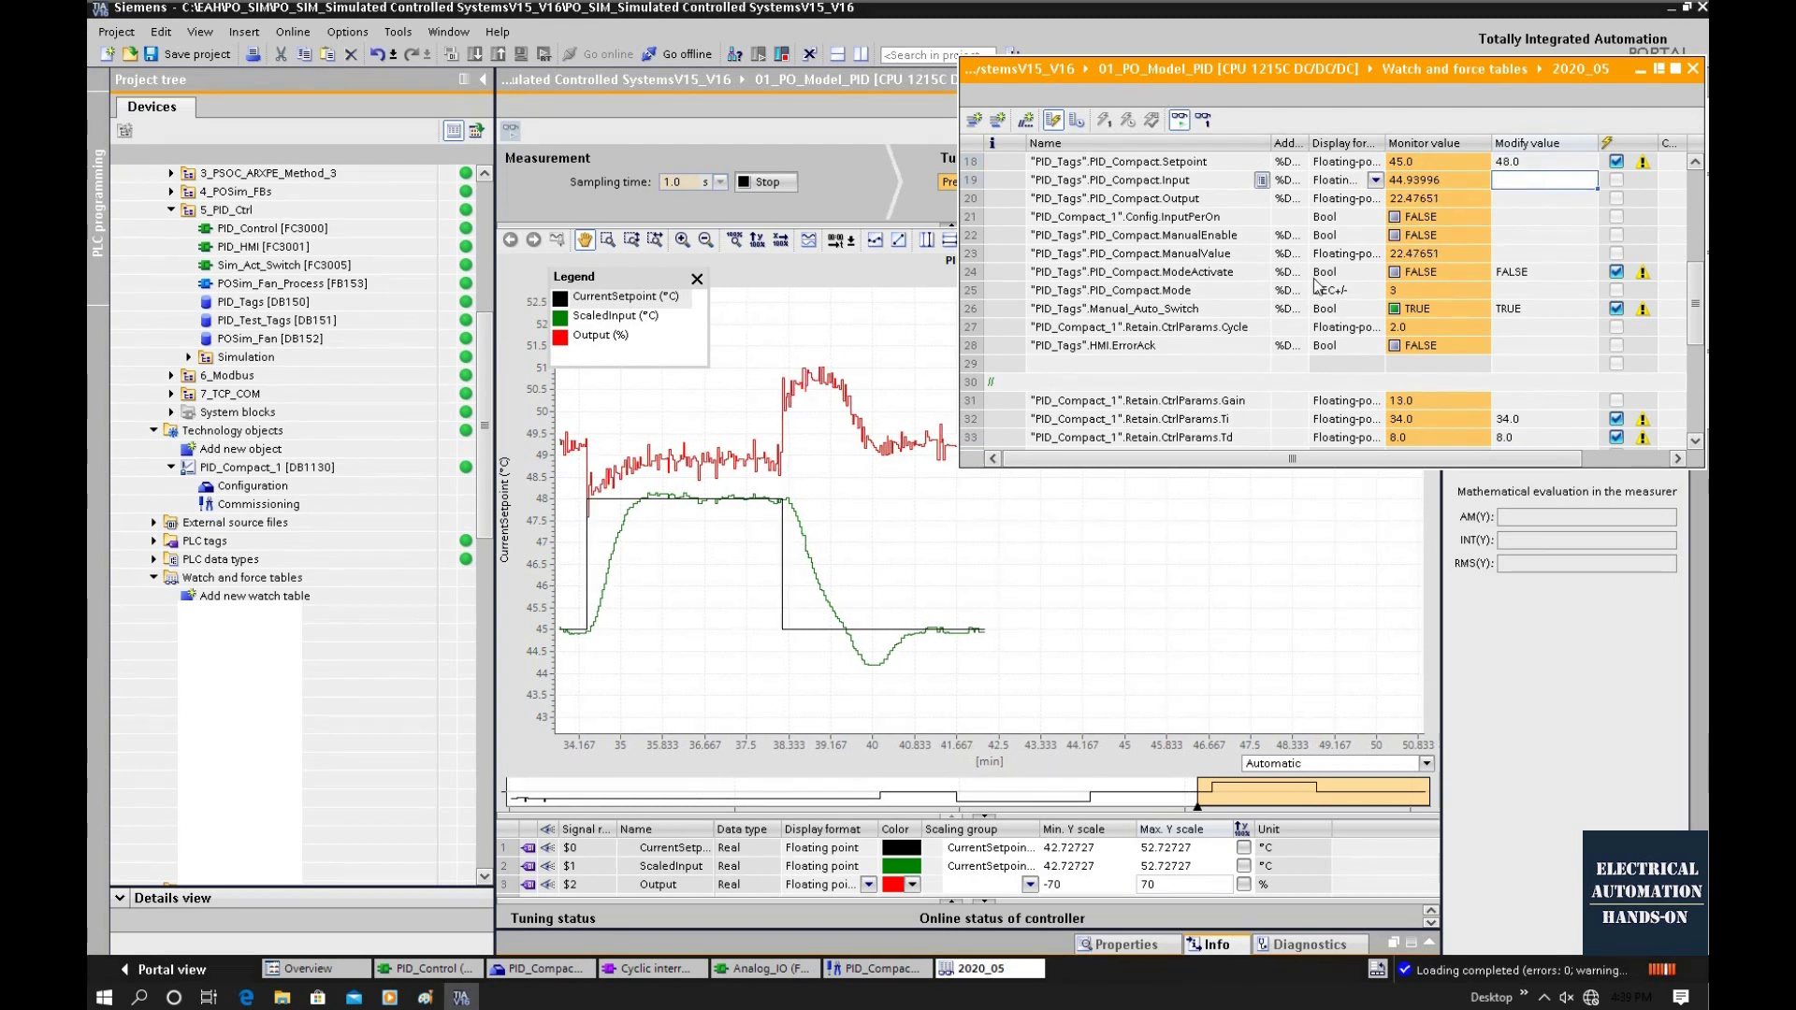
key("shift+F9")
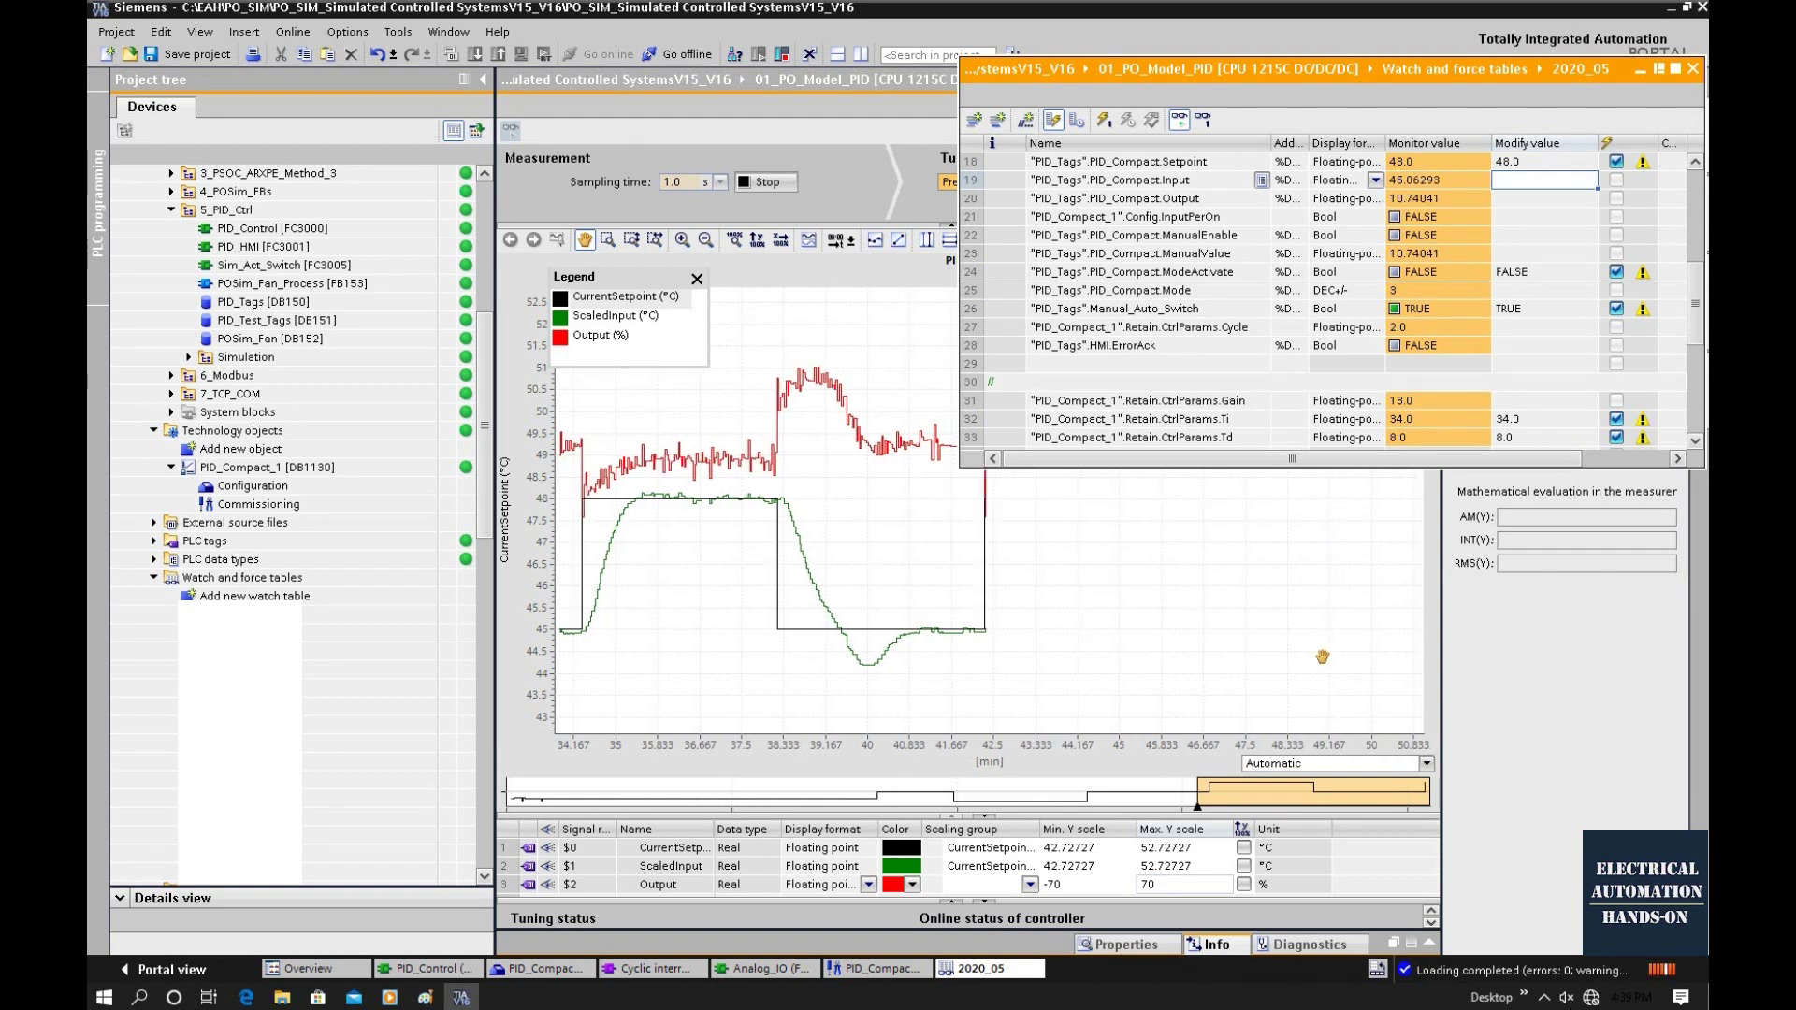
left_click_drag(1043, 572, 1015, 606)
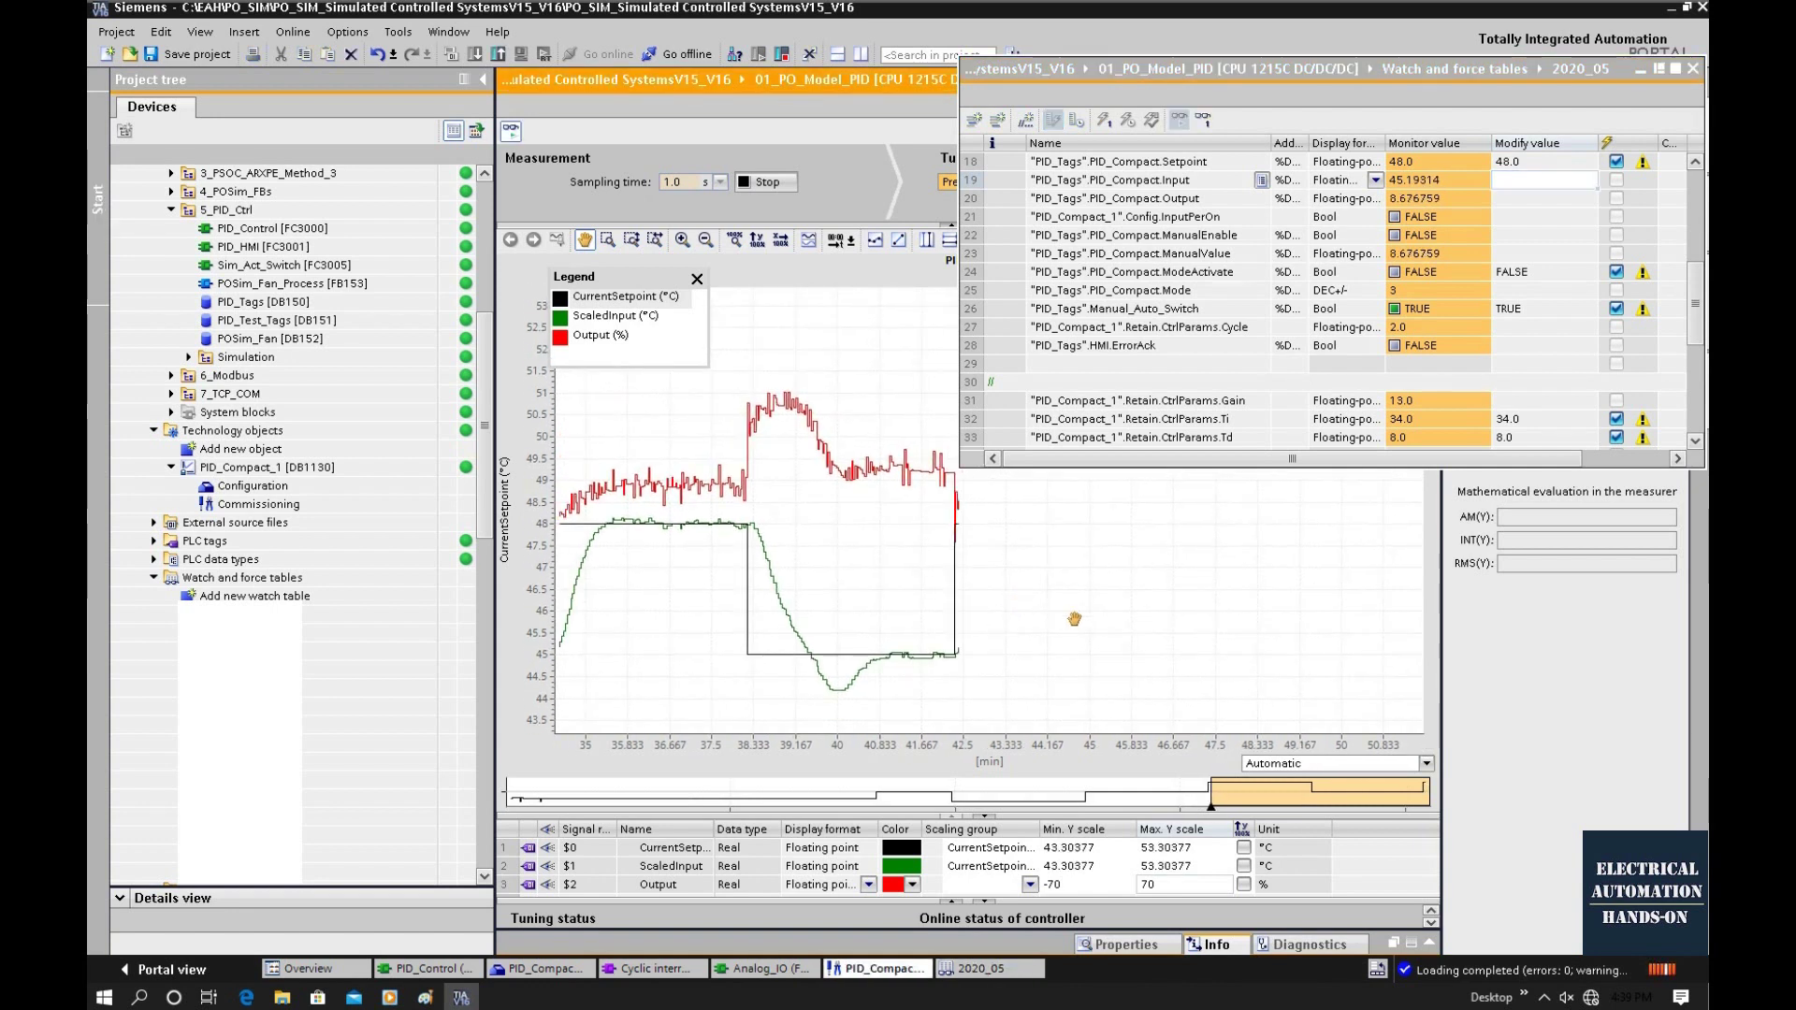